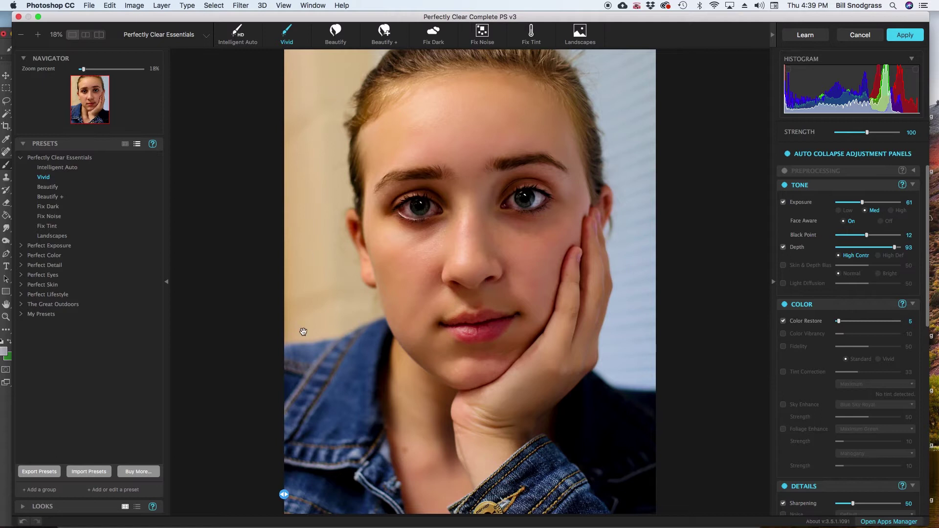
- Compare before and after, try the Intelligent Auto through Landscapes presets, then return to Vivid
mouse_move(284, 494)
left_mouse_down()
mouse_move(627, 487)
mouse_move(499, 497)
mouse_move(284, 495)
left_mouse_up()
mouse_move(278, 463)
left_mouse_down()
mouse_move(678, 444)
mouse_move(269, 452)
left_mouse_up()
left_click(249, 43)
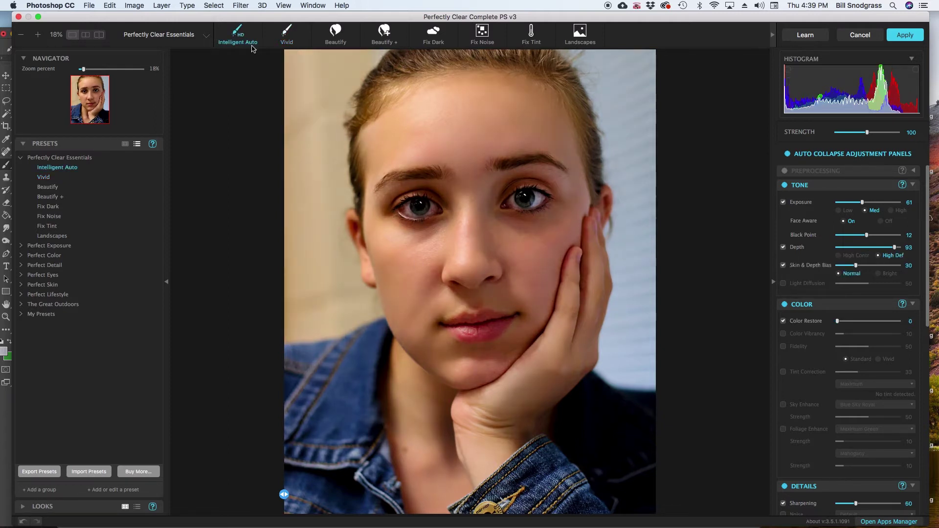
left_click(336, 37)
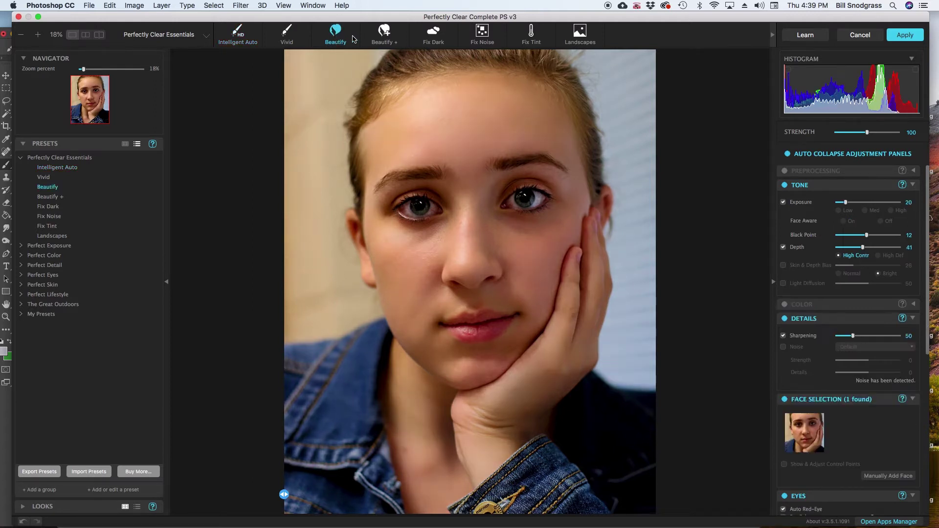
left_click(377, 34)
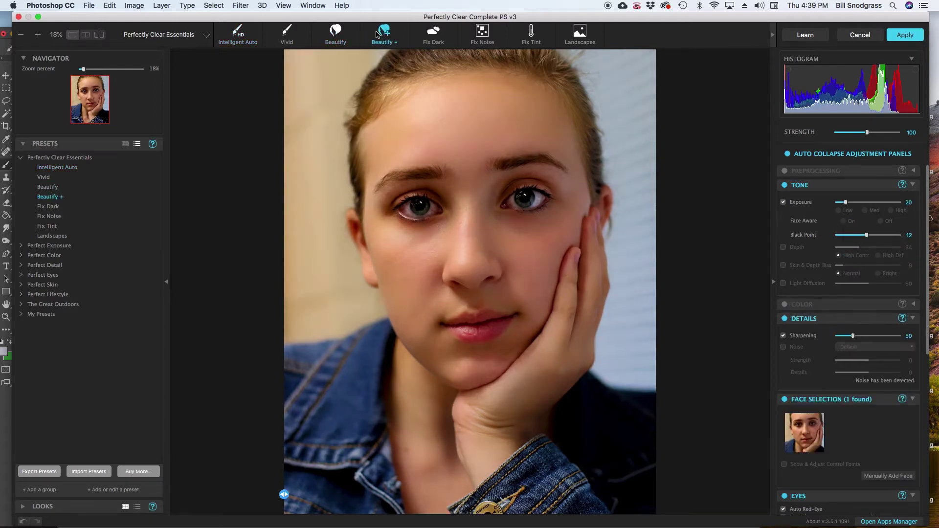
left_click(434, 39)
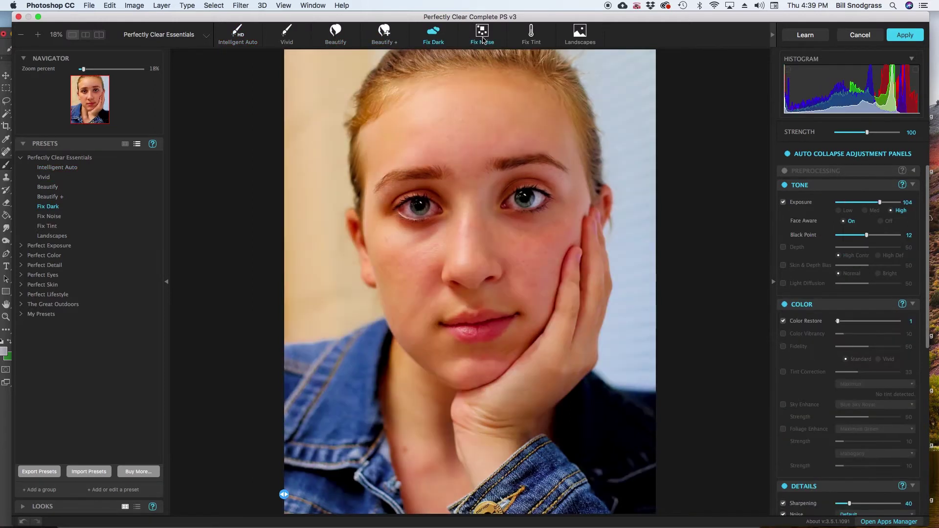
left_click(482, 35)
left_click(533, 39)
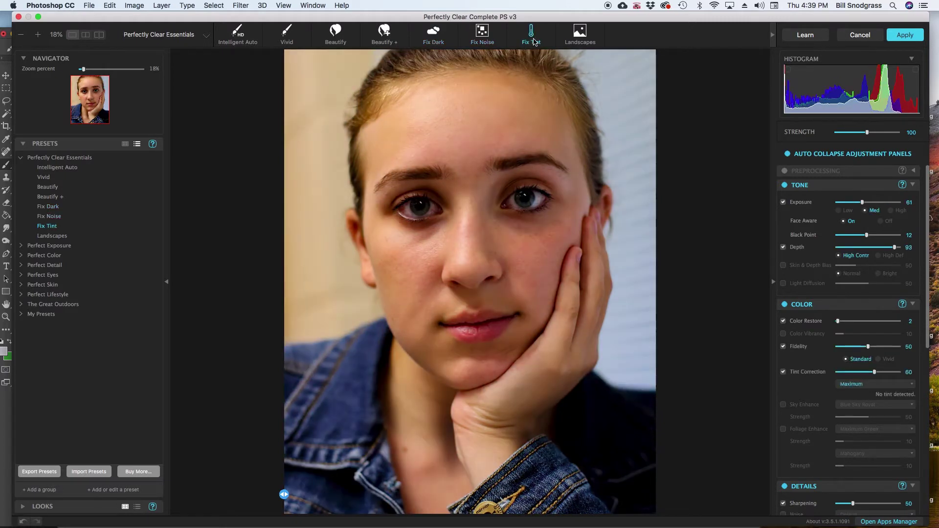
left_click(579, 39)
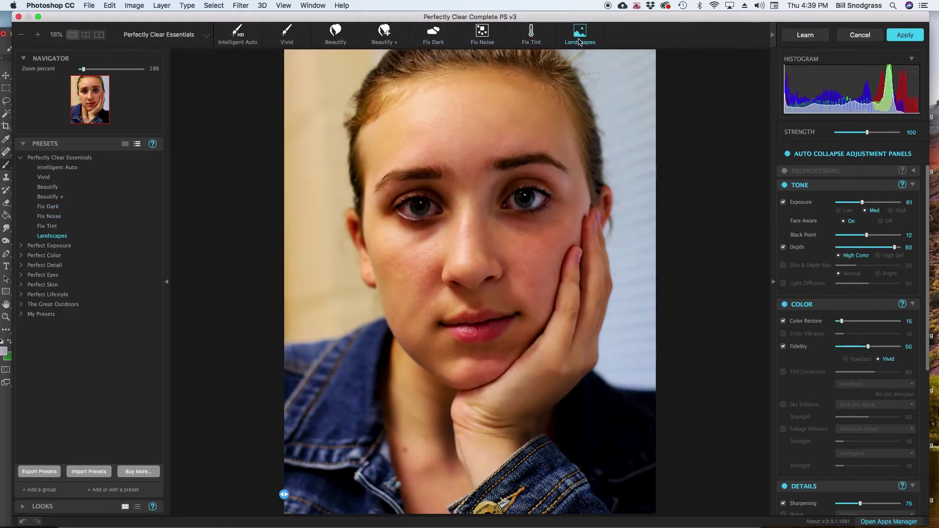
left_click(287, 35)
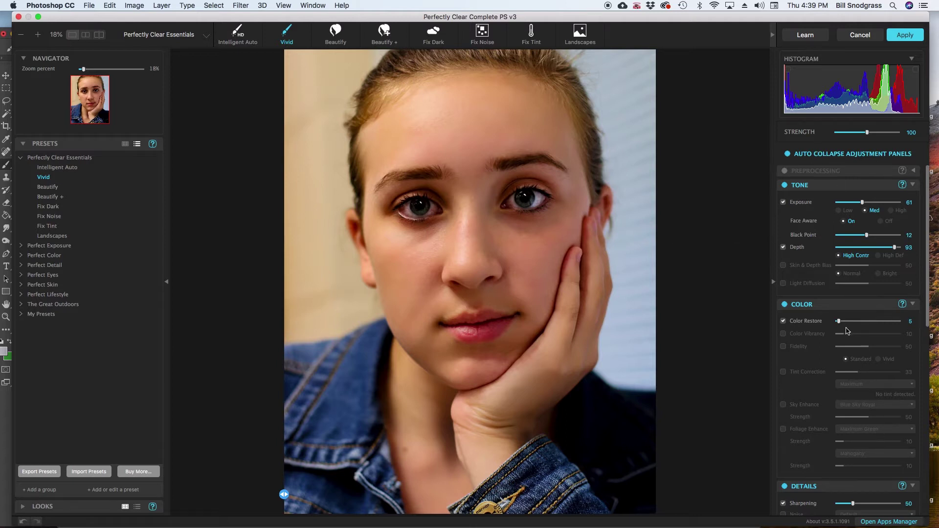
- Collapse the Tone, Color, Details, Face Selection, Eyes and Skin panels
left_click(914, 185)
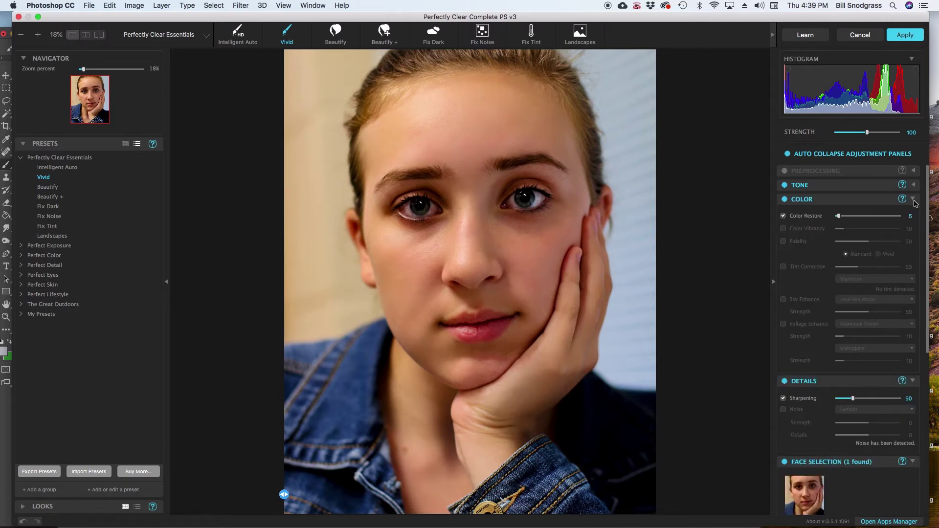
left_click(914, 200)
left_click(913, 214)
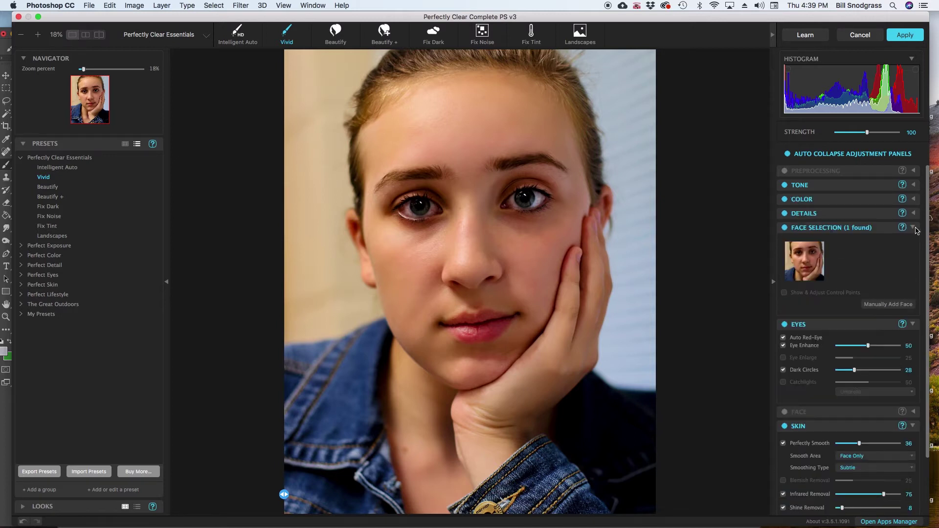
left_click(914, 228)
left_click(914, 242)
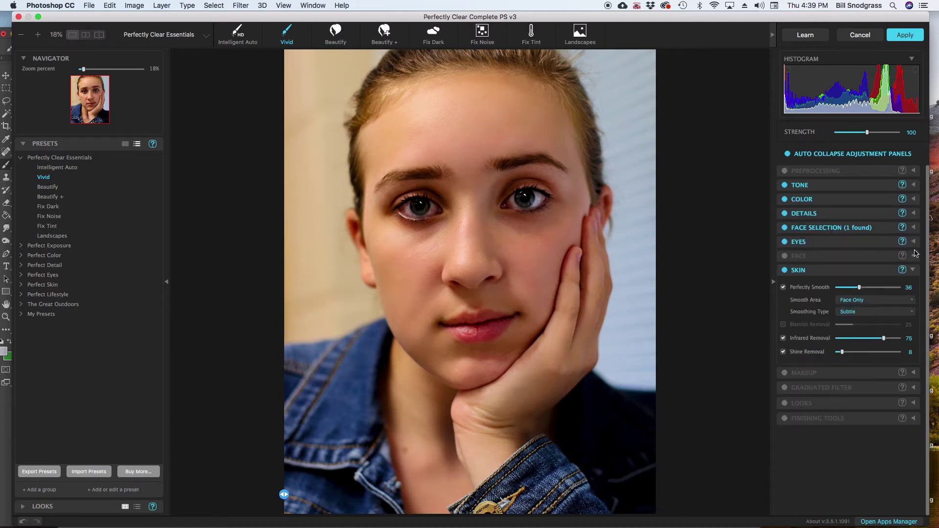
left_click(914, 271)
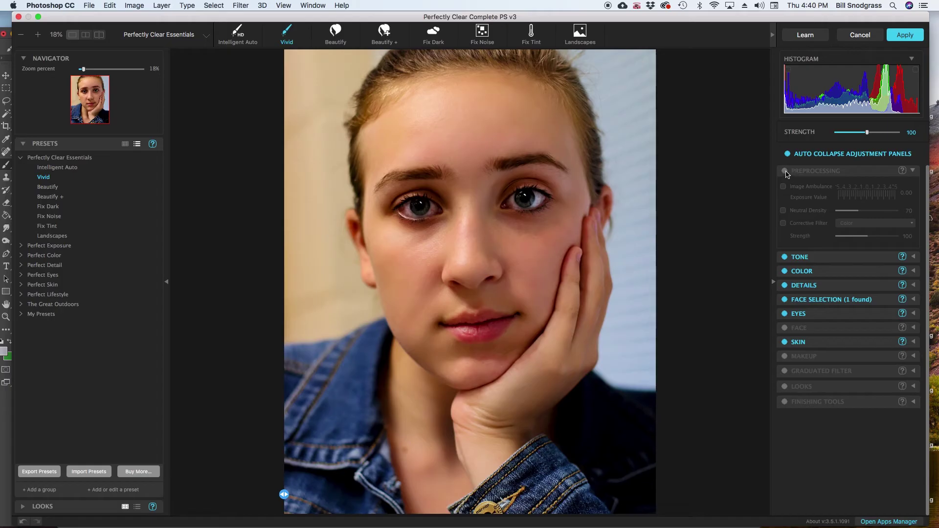
- Enable Preprocessing and try Image Ambulance at exposure 0.10, then switch it off
left_click(786, 172)
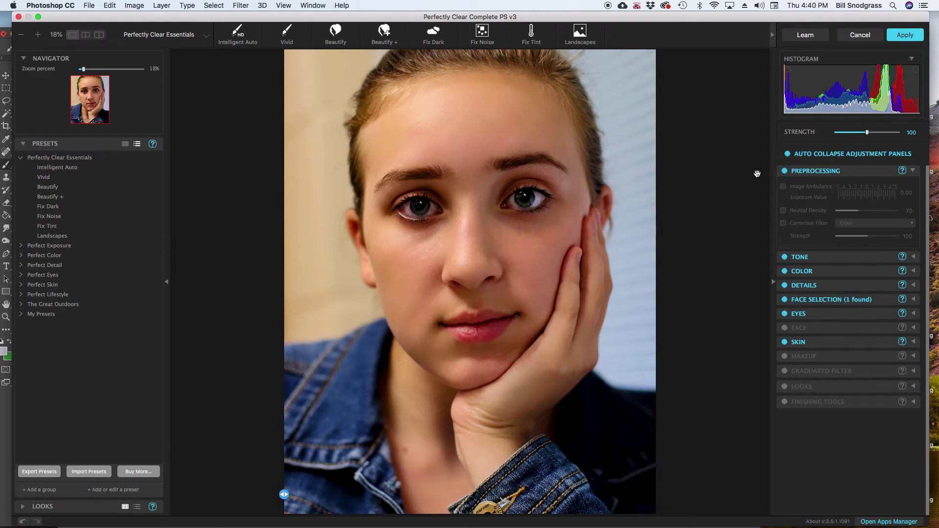
left_click(783, 187)
left_click_drag(890, 195, 862, 196)
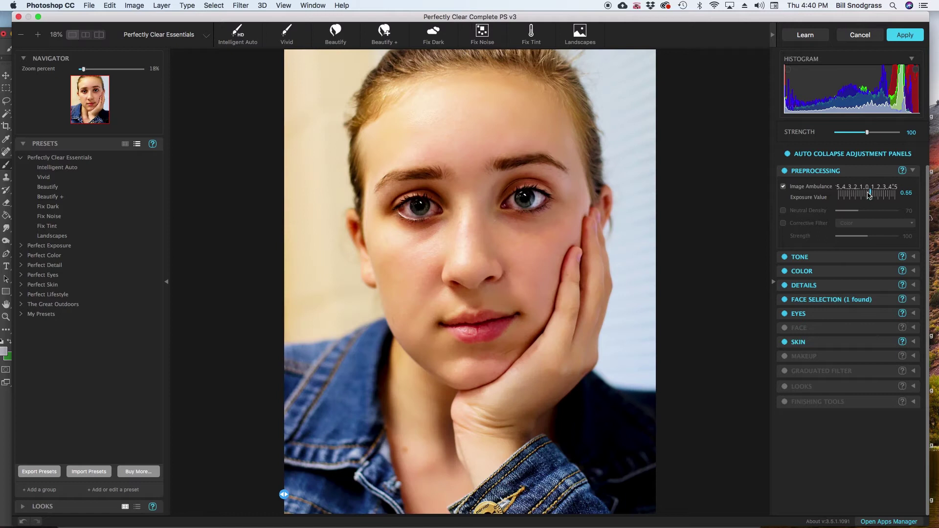
left_click_drag(869, 195, 869, 195)
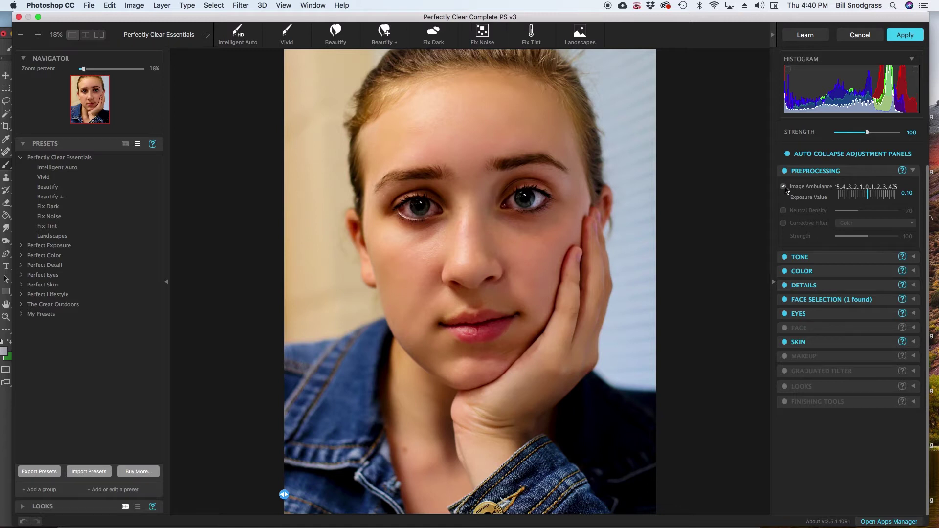
left_click(784, 187)
- Set the Neutral Density correction to 58, then uncheck it again
left_click(784, 212)
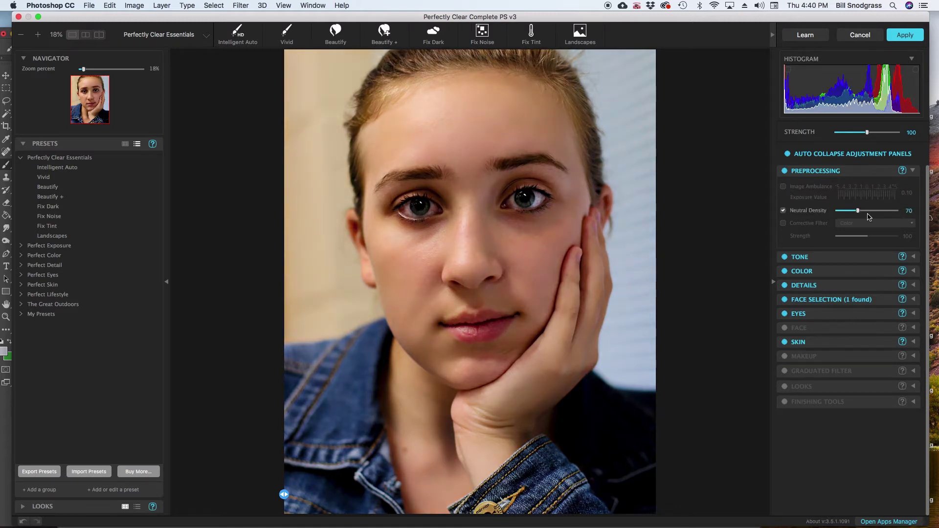
mouse_move(860, 214)
left_mouse_down()
mouse_move(838, 212)
mouse_move(906, 212)
mouse_move(822, 215)
mouse_move(884, 216)
mouse_move(856, 219)
left_mouse_up()
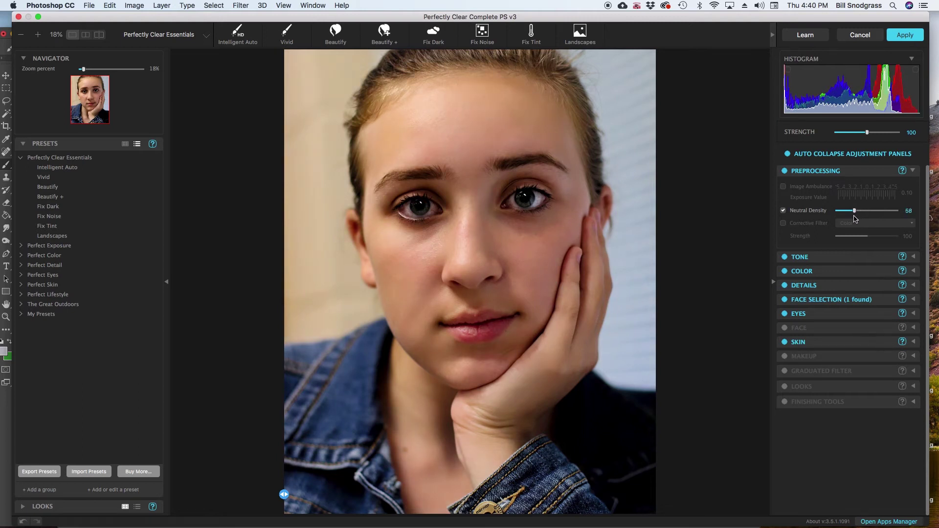
left_click(783, 211)
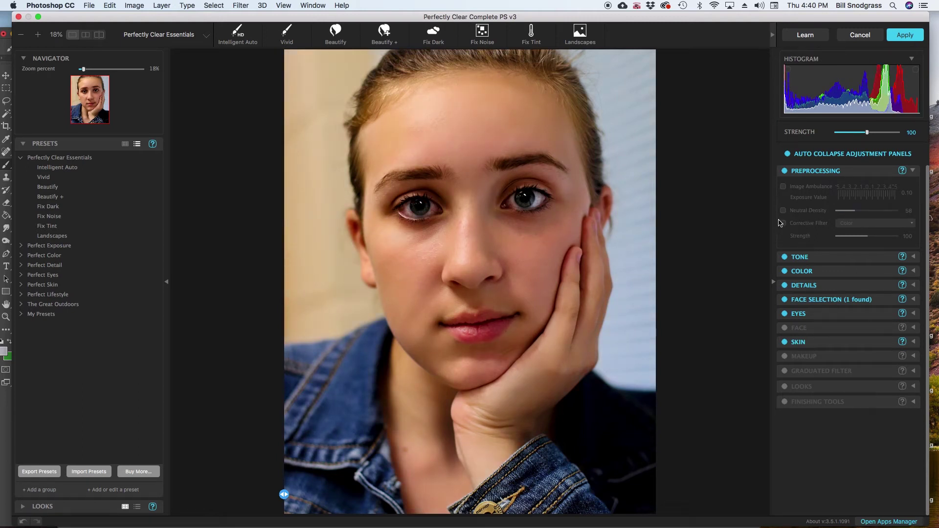
- Enable the Corrective Filter with Sepia at strength 177
left_click(784, 224)
left_click(875, 226)
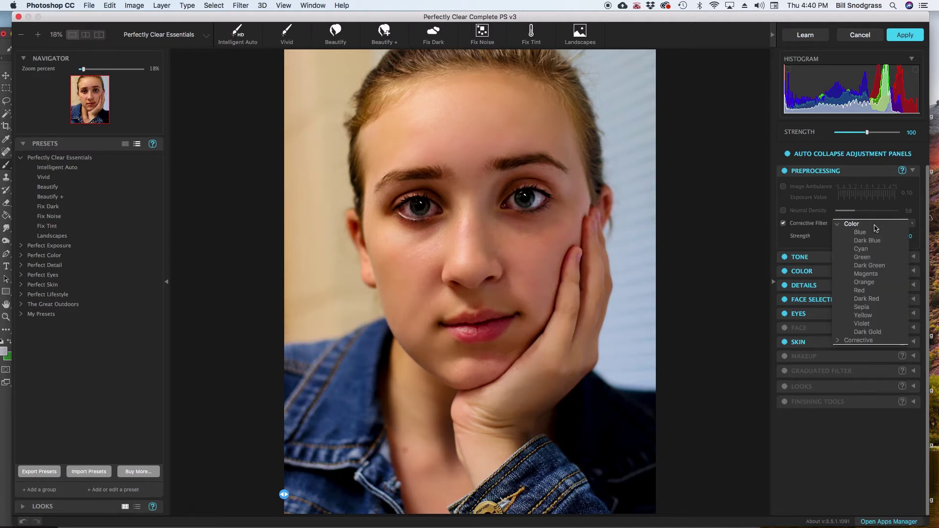
left_click(882, 311)
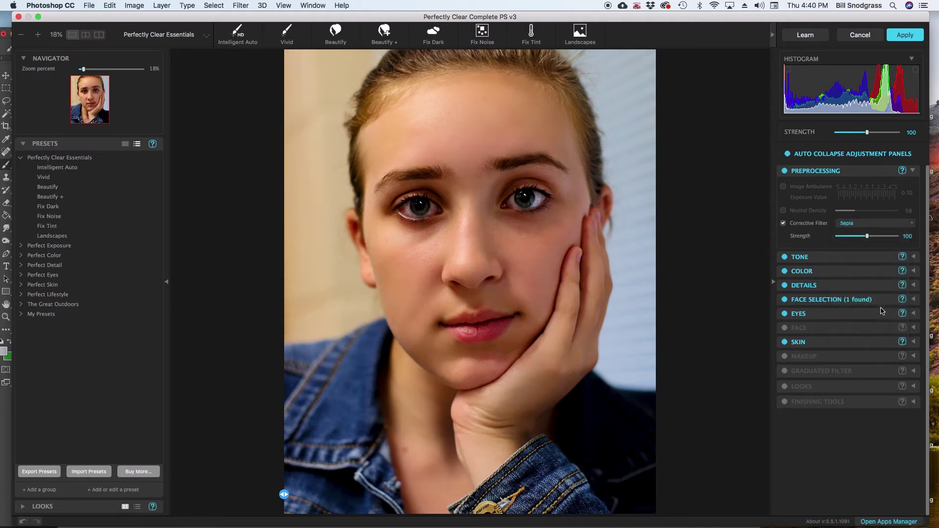
mouse_move(868, 237)
left_mouse_down()
mouse_move(889, 238)
mouse_move(864, 237)
mouse_move(881, 237)
left_mouse_up()
- Try Red, Dark Green and Orange filters, keep Dark Green, then turn off the filter and Preprocessing
left_click(883, 226)
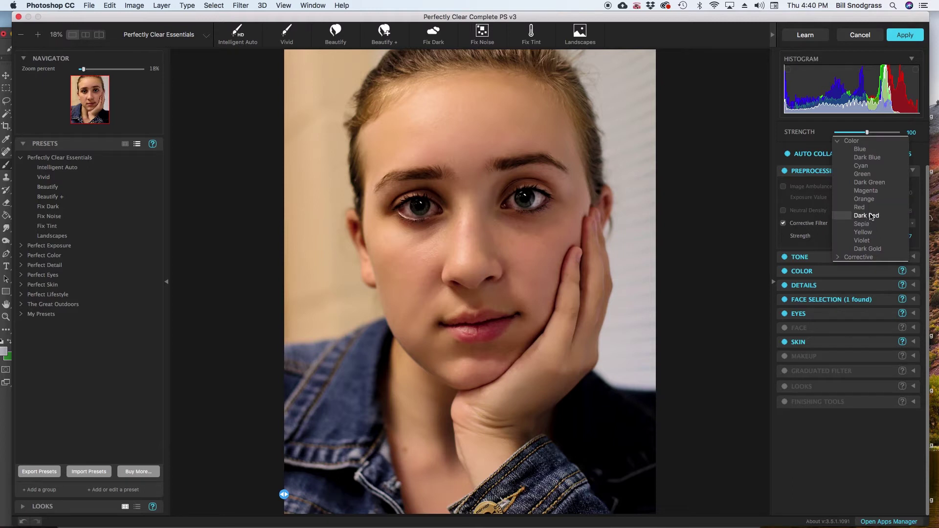
left_click(870, 206)
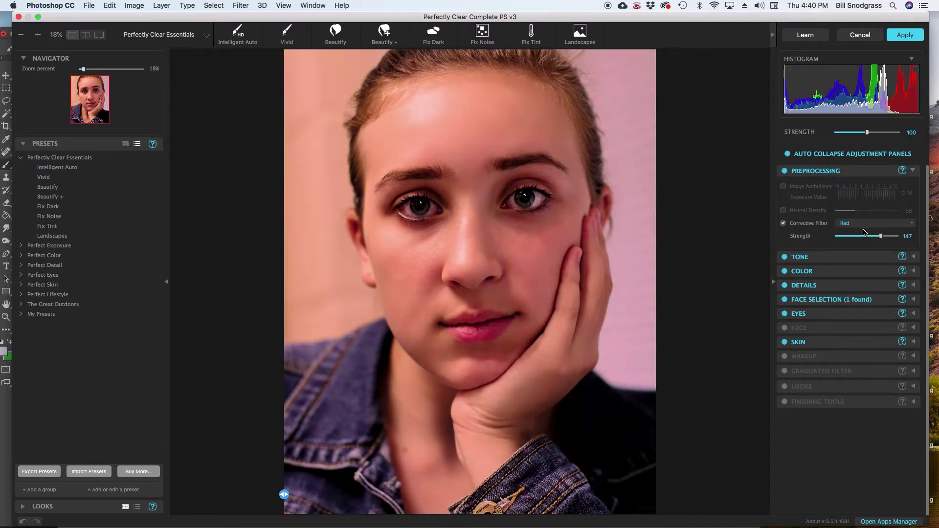
left_click(864, 233)
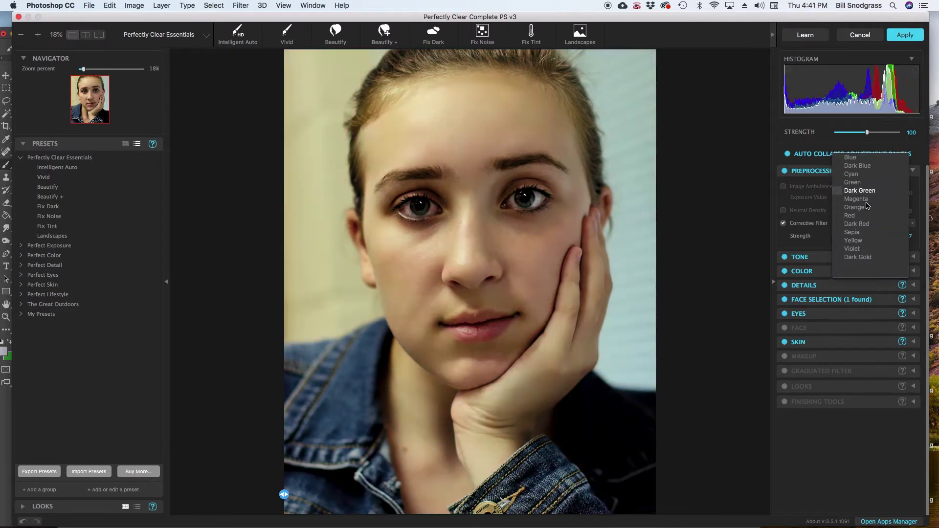
left_click(867, 206)
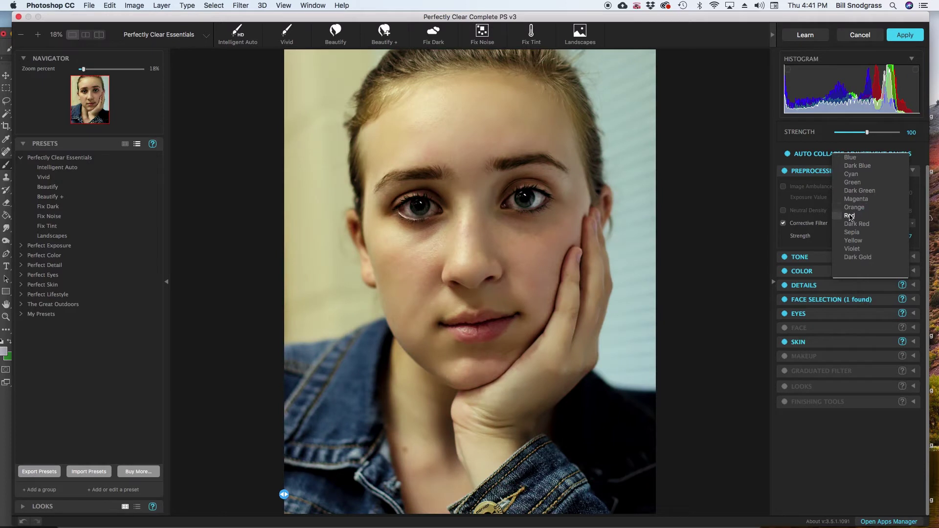
left_click(790, 225)
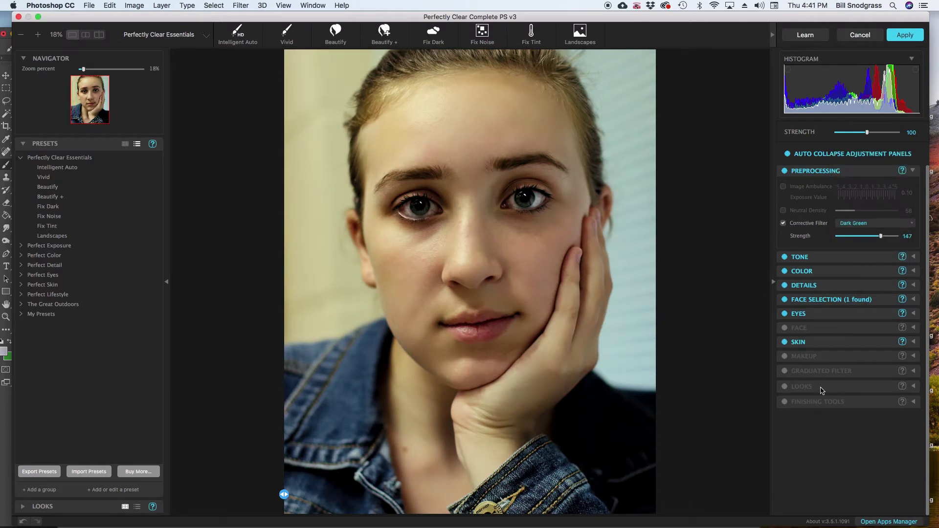
left_click(784, 224)
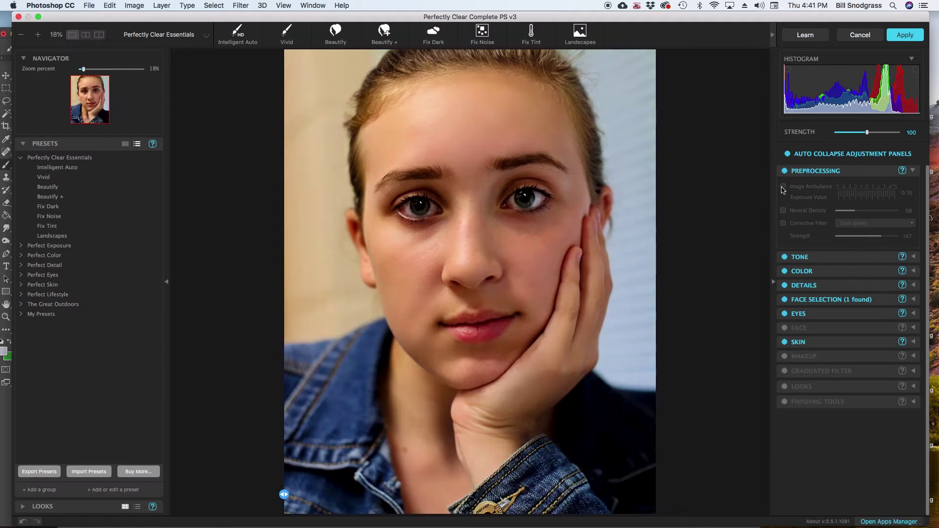
left_click(785, 170)
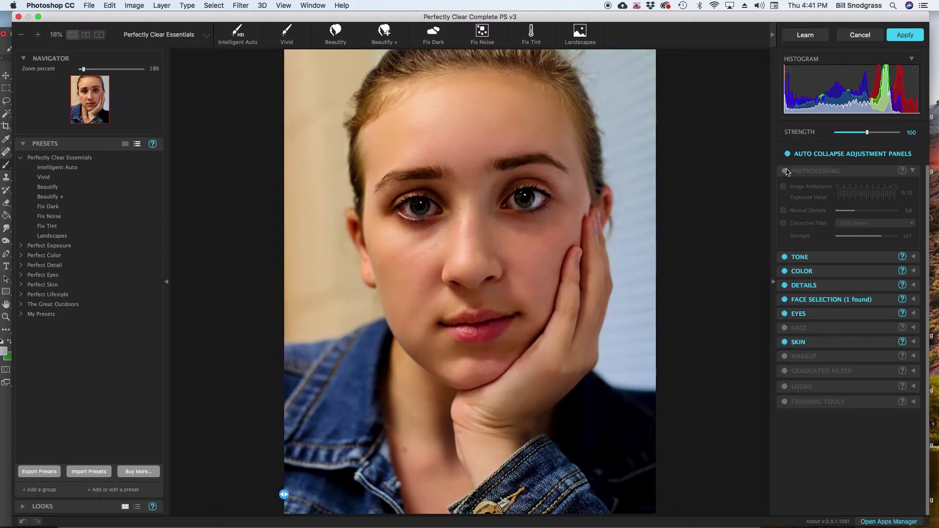
- In the Tone panel, enable Skin & Depth Bias at 87 and lower Light Diffusion to 55
left_click(915, 172)
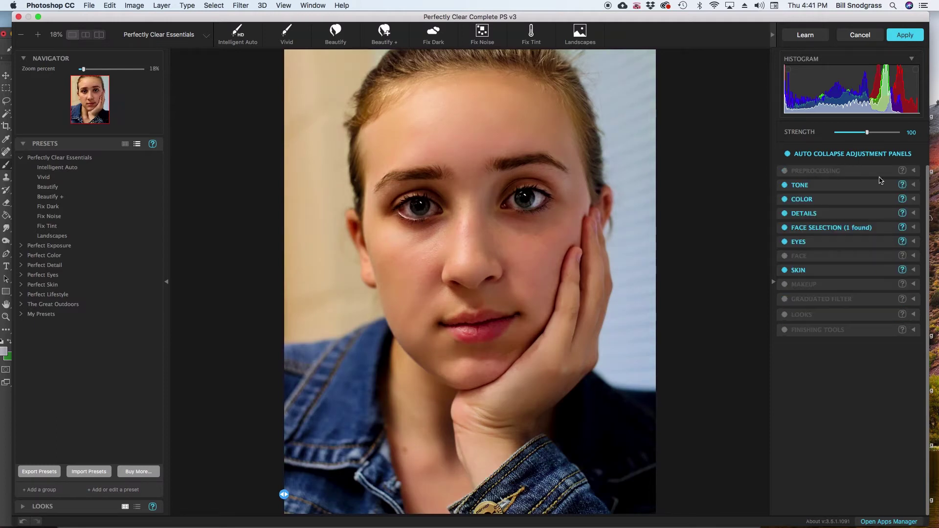
left_click(915, 187)
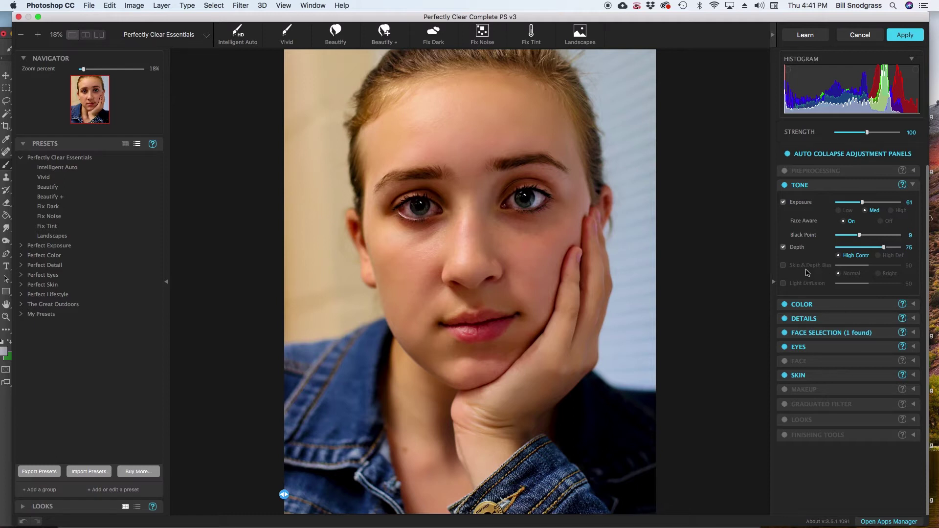
left_click(784, 265)
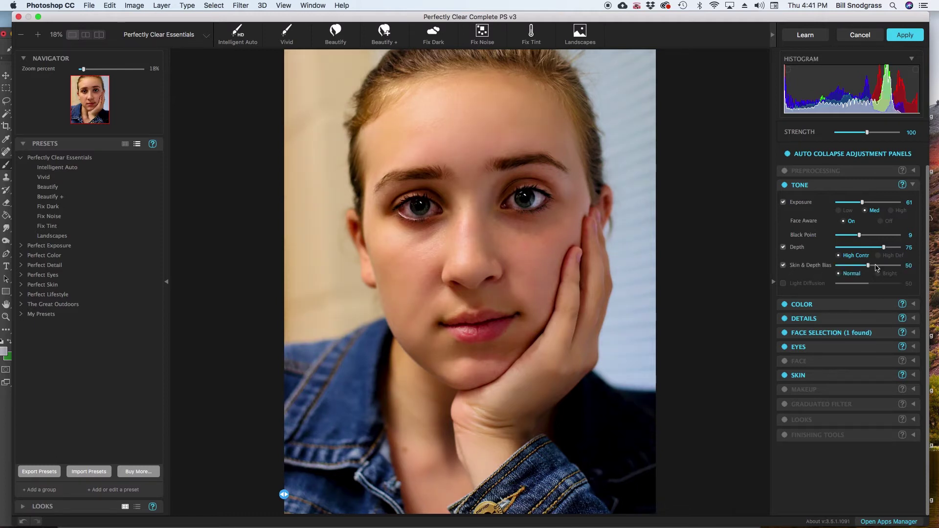
left_click_drag(869, 265, 890, 265)
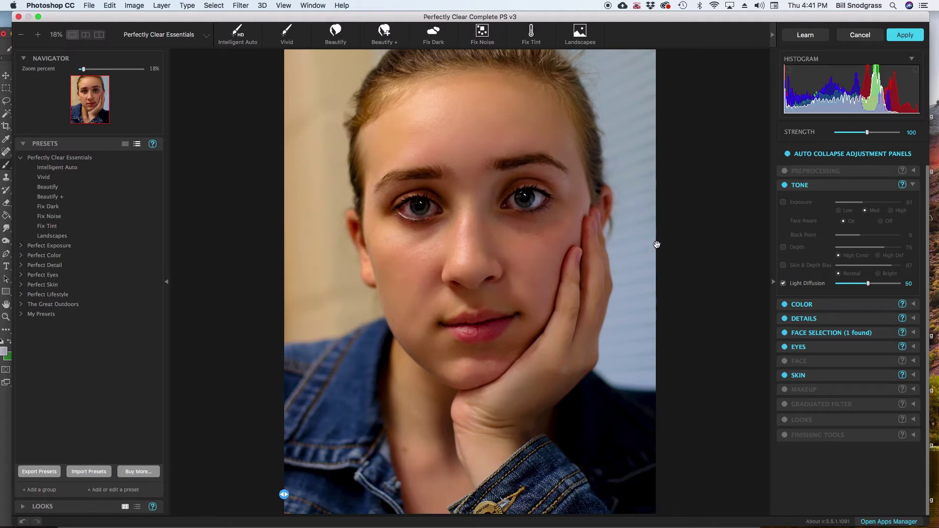
left_click(890, 284)
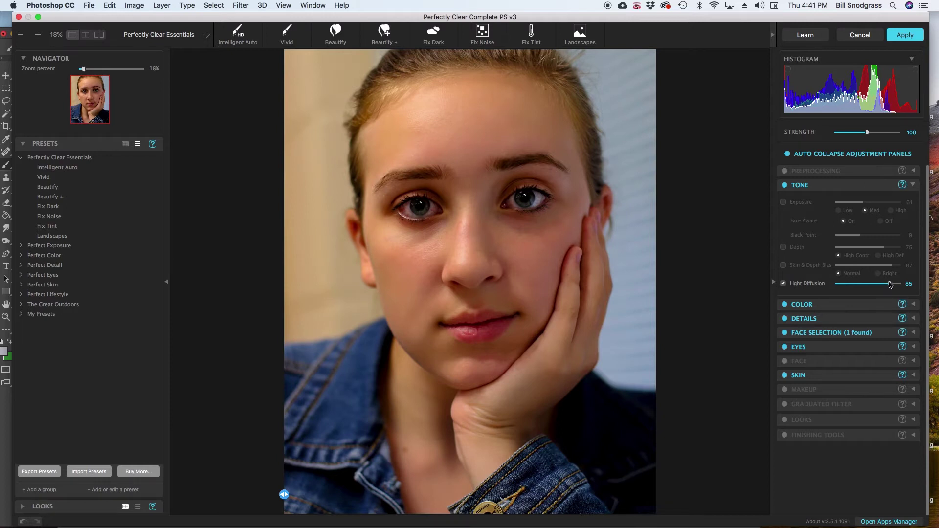
left_click_drag(890, 285, 872, 284)
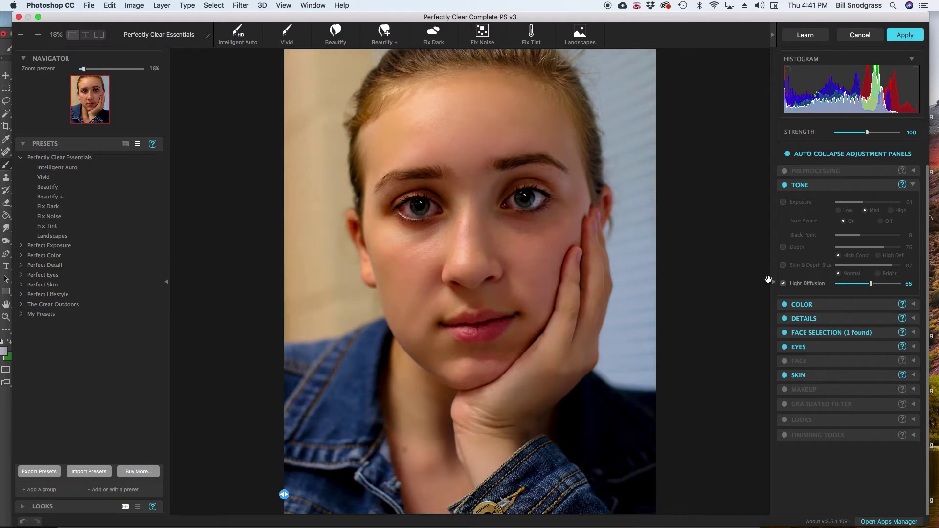
- Raise Color Restore to 44, and try Color Vibrancy before switching it off
left_click(913, 304)
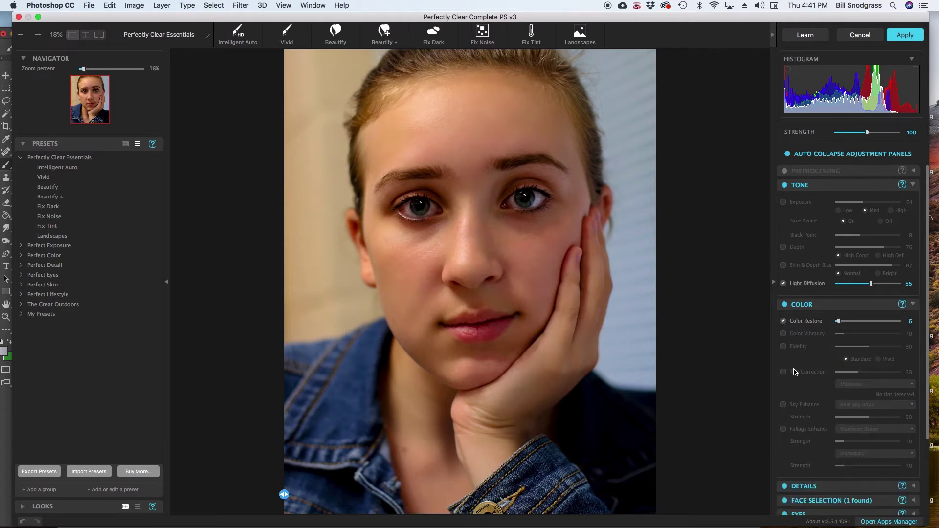
scroll(796, 373, "down", 3)
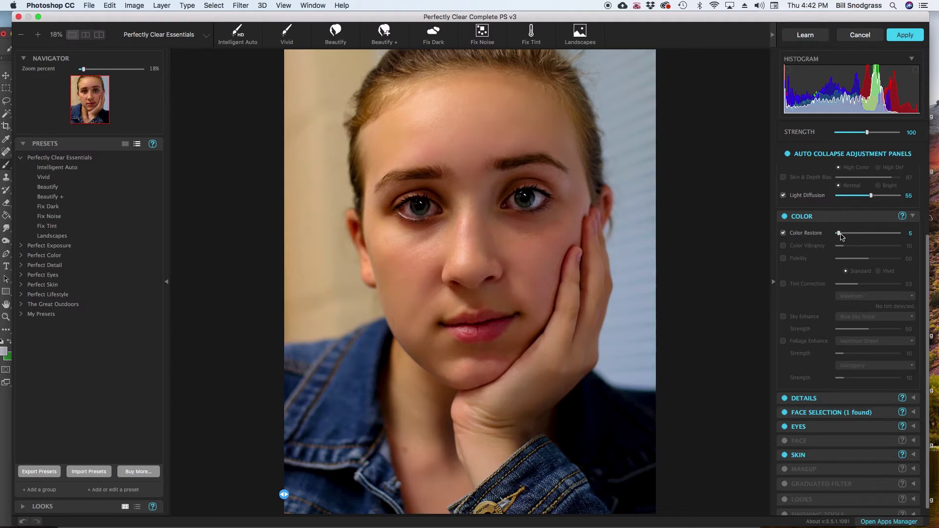
mouse_move(841, 237)
left_mouse_down()
mouse_move(864, 237)
mouse_move(852, 240)
left_mouse_up()
left_click(783, 246)
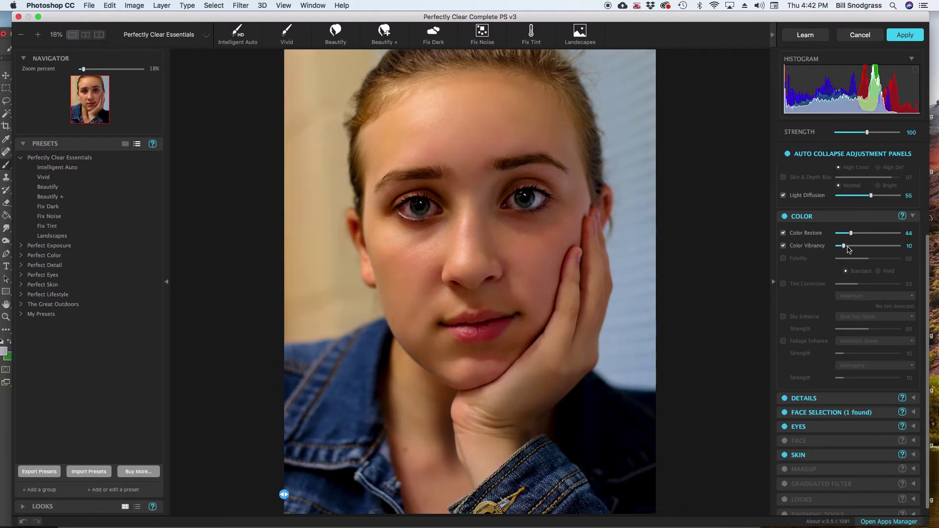
left_click_drag(848, 249, 779, 250)
left_click(783, 246)
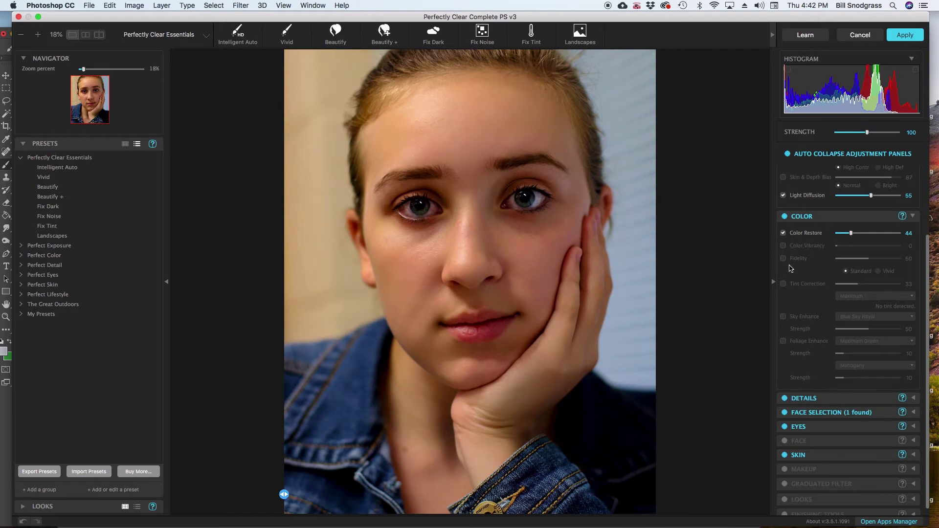
- Try Color Fidelity at 55 in Vivid mode, switch it off, and collapse the Tone panel
left_click(784, 258)
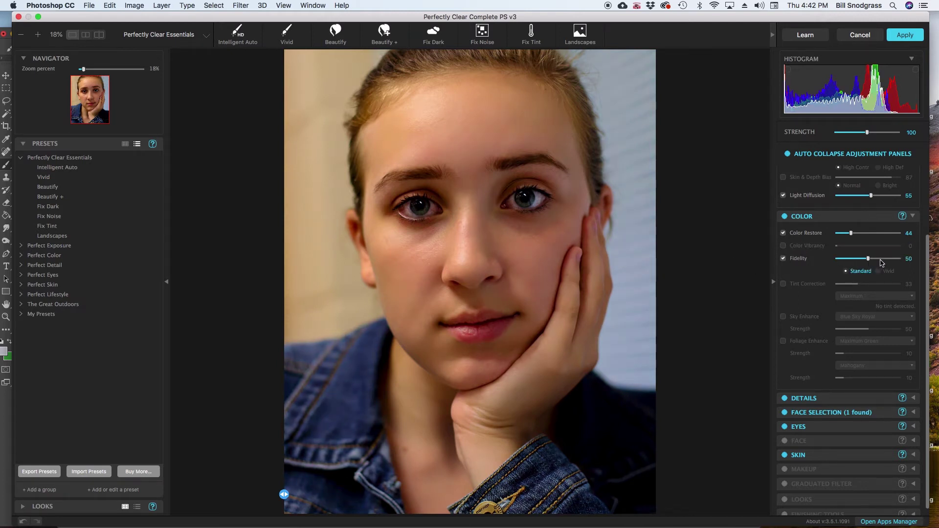
left_click(879, 259)
mouse_move(882, 261)
left_mouse_down()
mouse_move(861, 261)
mouse_move(871, 260)
left_mouse_up()
left_click(880, 273)
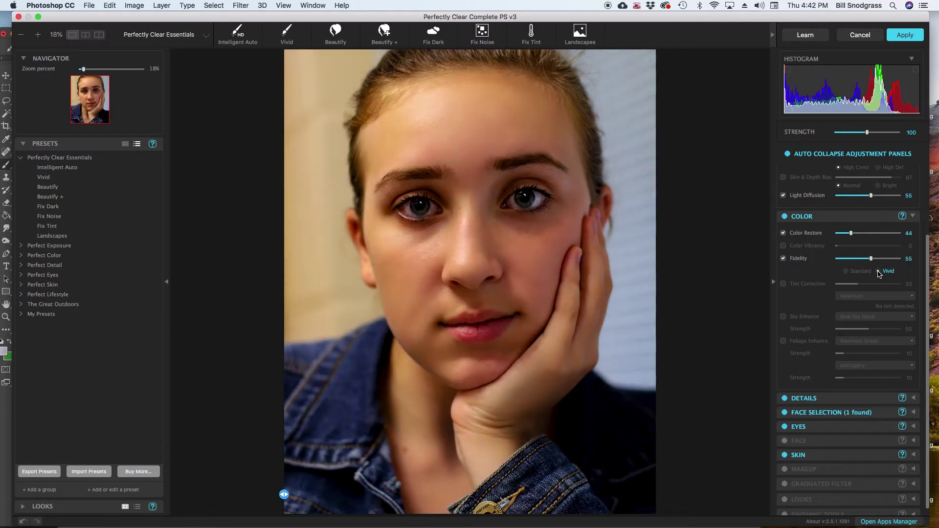
left_click(783, 258)
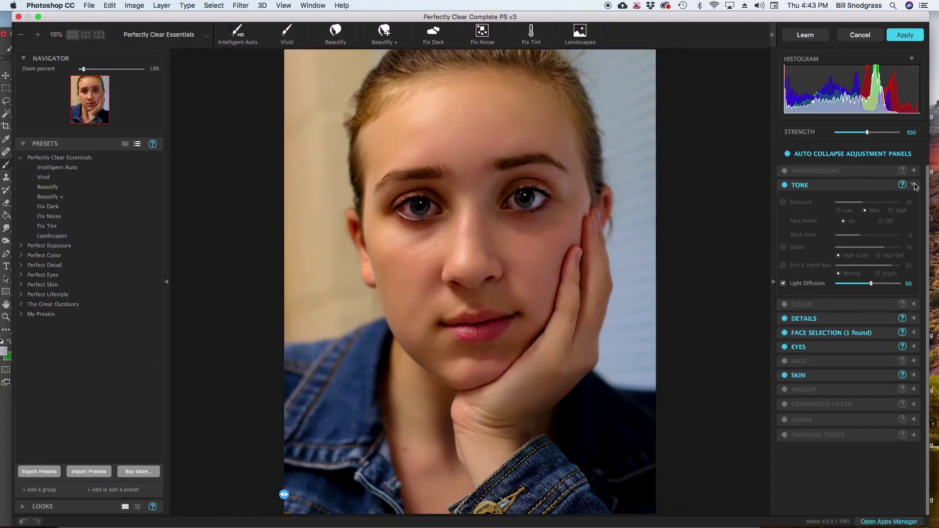
left_click(914, 185)
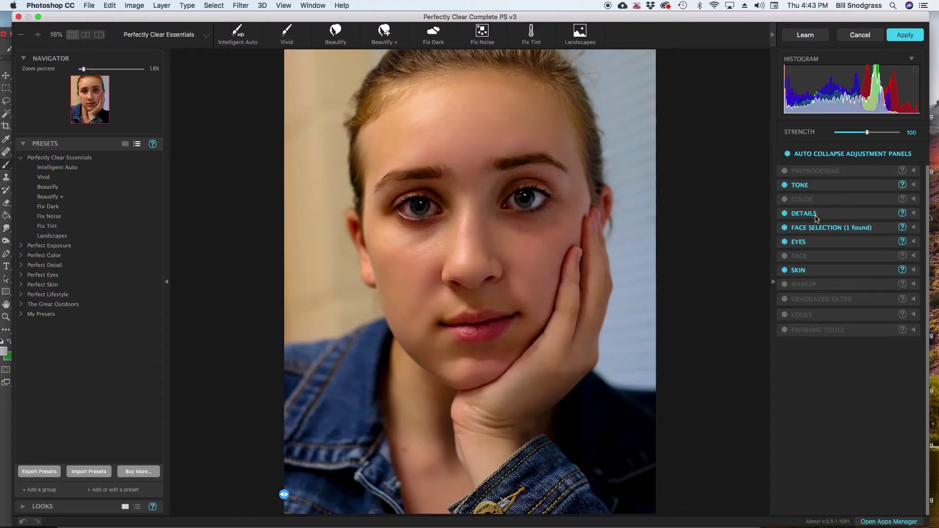
- In the Details panel, enable Noise reduction and set Sharpening to about 49
left_click(915, 214)
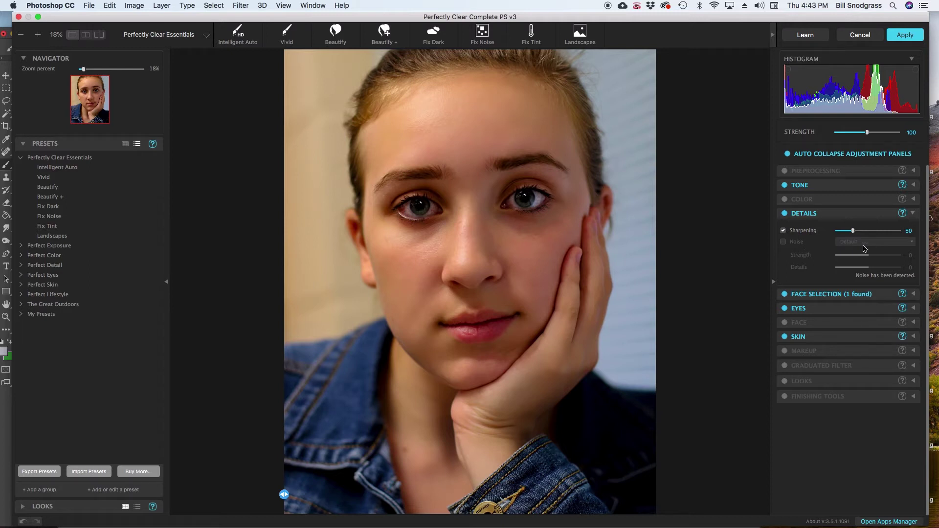
left_click(784, 242)
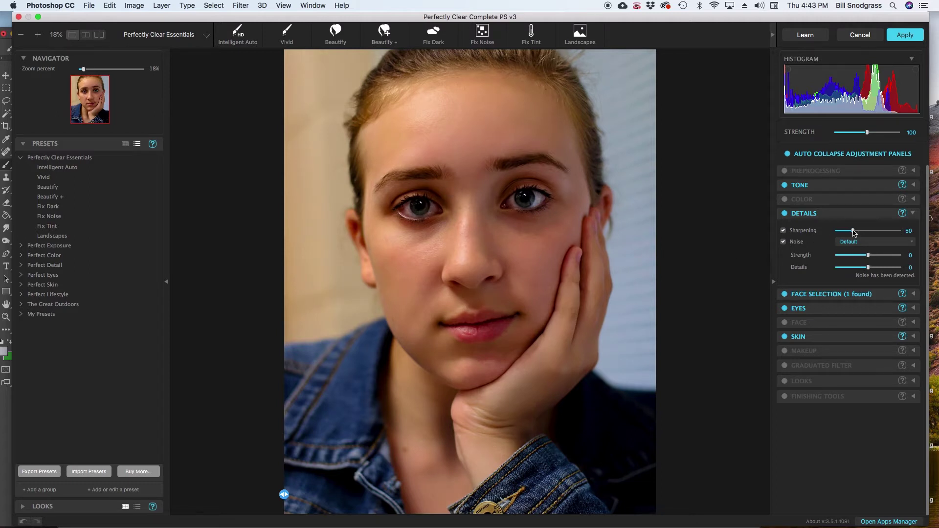
left_click_drag(864, 233, 855, 234)
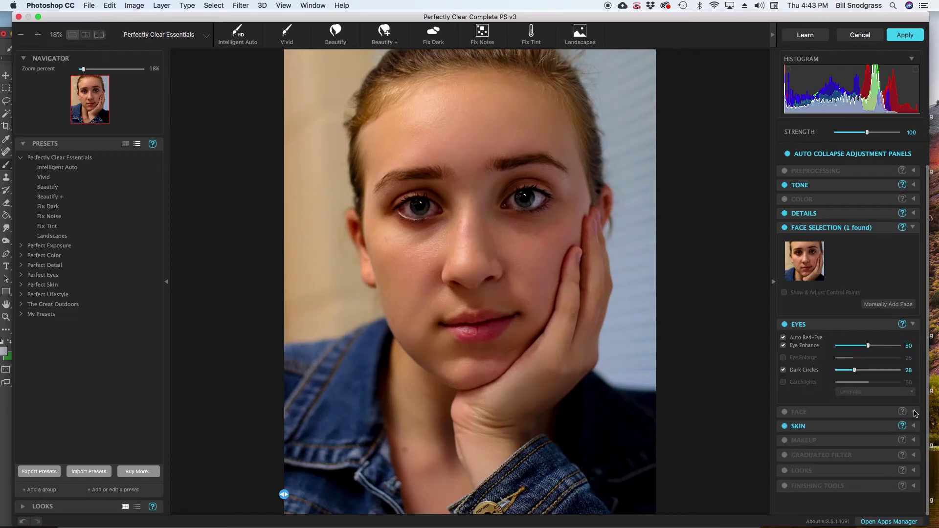
- Expand the Eyes and Skin panels and show the face control points
left_click(914, 412)
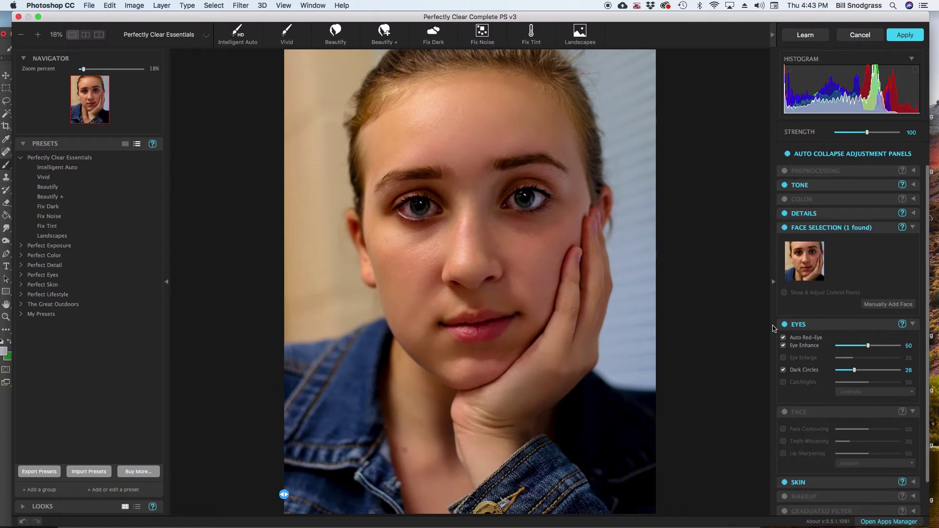
scroll(810, 295, "down", 2)
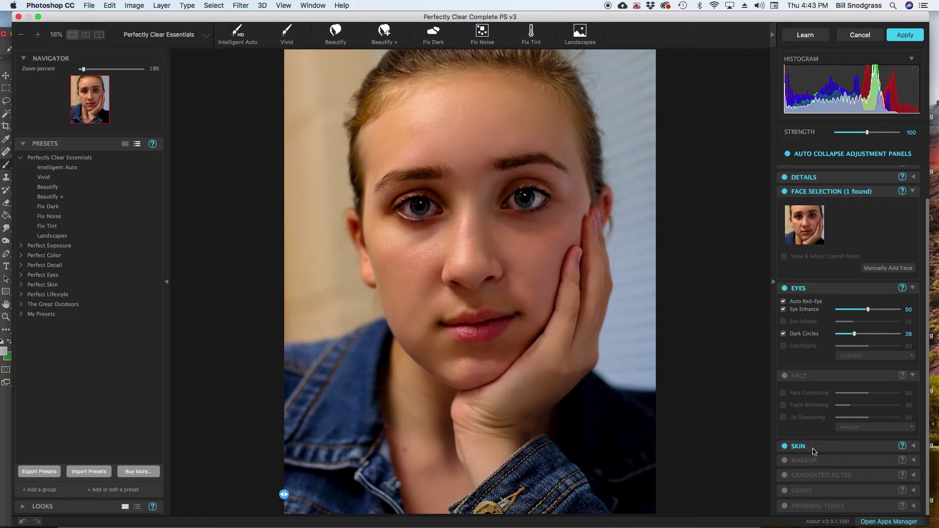
left_click(914, 447)
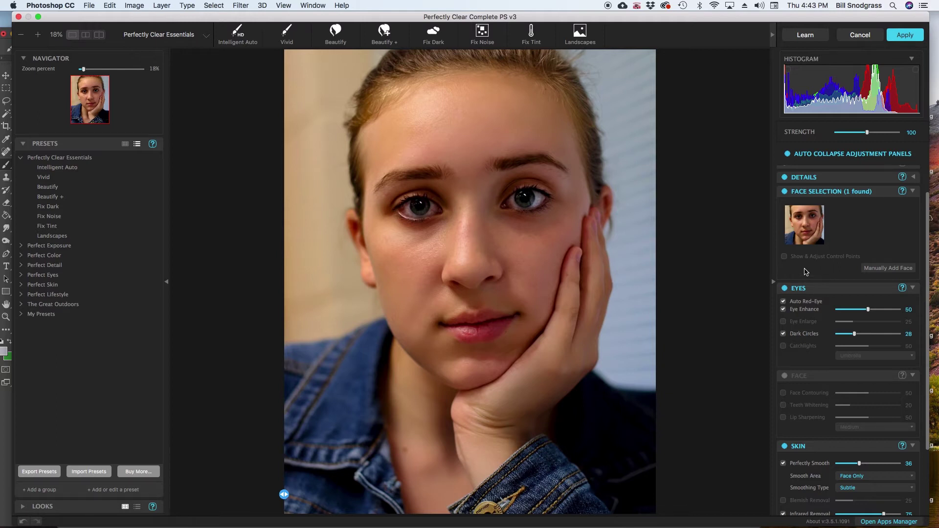
left_click(784, 257)
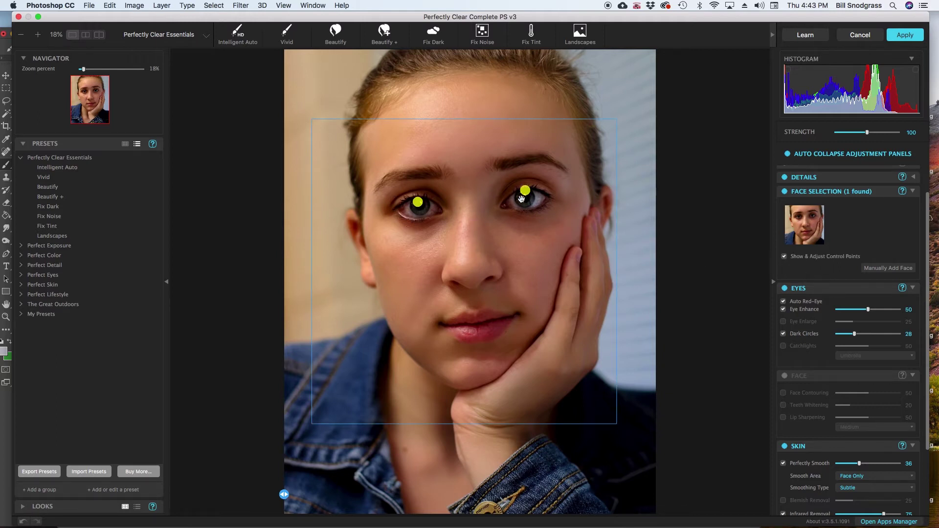
- Drag the left and right eye points onto the woman's eyes, then hide the markers
left_click_drag(525, 191, 525, 199)
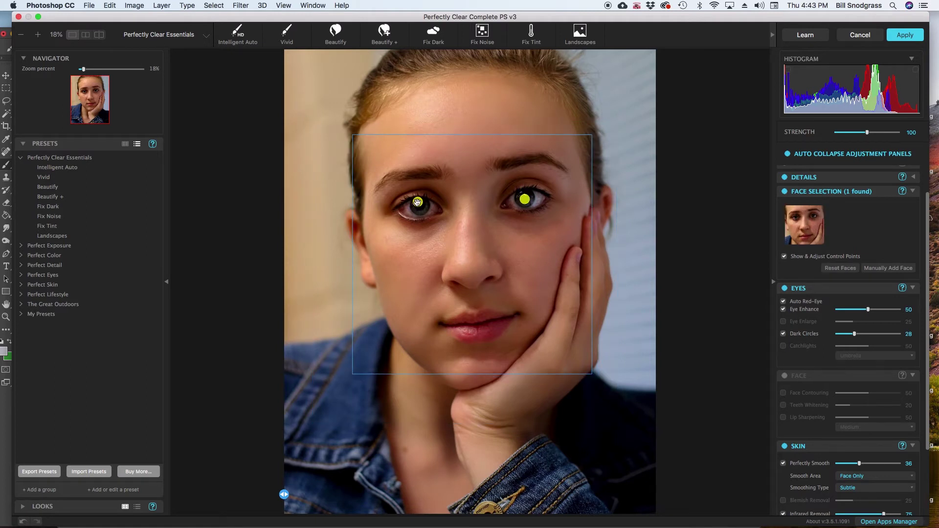
left_click_drag(418, 202, 419, 206)
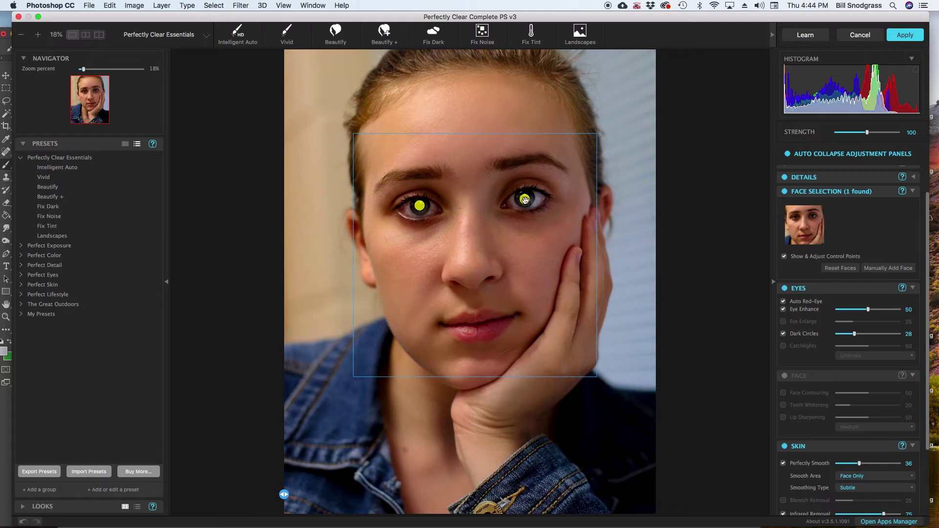
left_click_drag(524, 199, 526, 198)
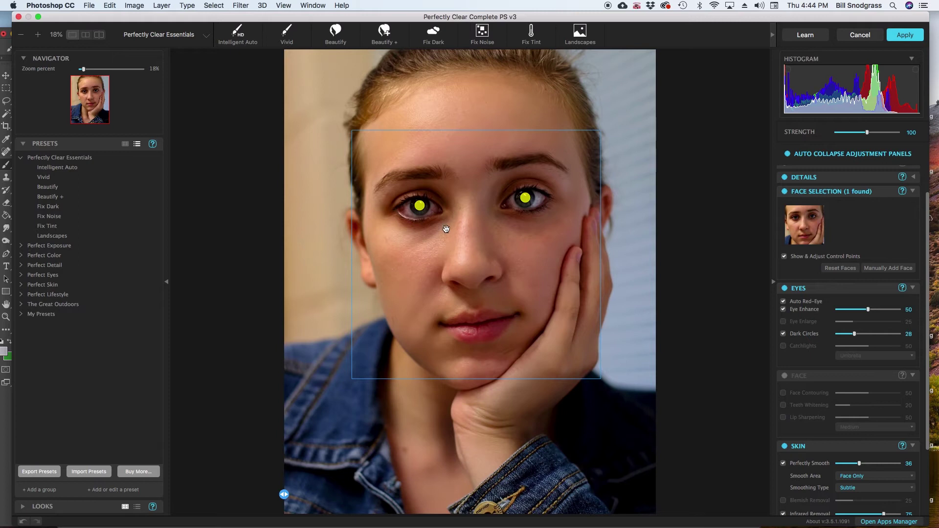
left_click_drag(421, 206, 418, 215)
mouse_move(529, 198)
left_mouse_down()
mouse_move(527, 206)
mouse_move(525, 198)
left_mouse_up()
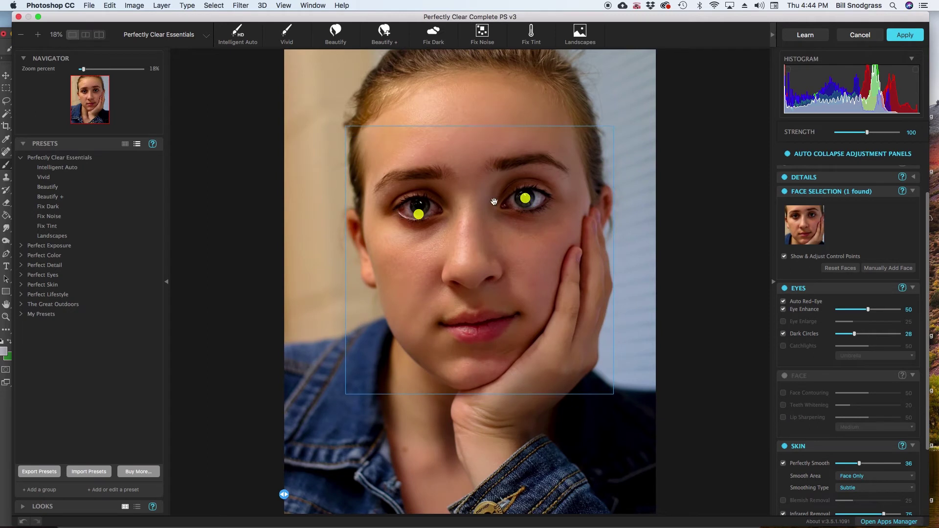
left_click_drag(419, 213, 421, 206)
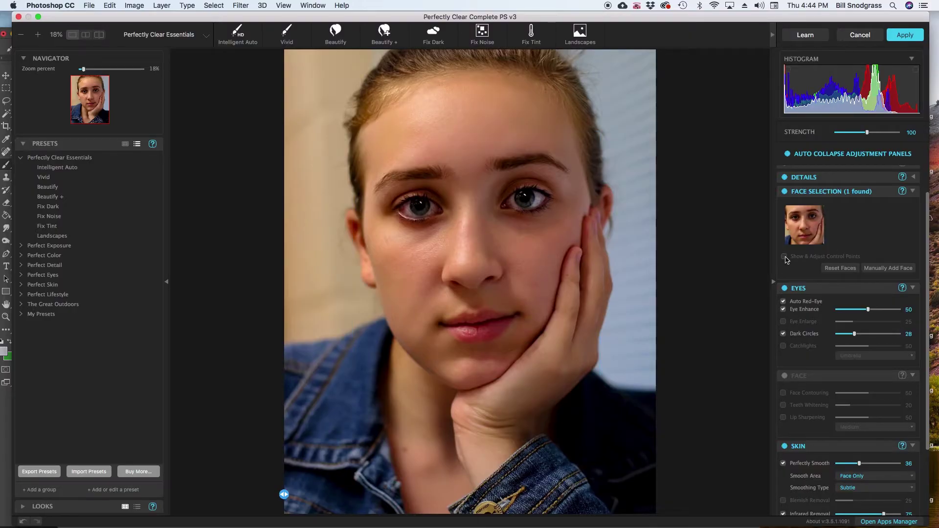
left_click(785, 257)
- Turn off Auto Red-Eye, leave Eye Enhance at 40 after testing it, and enable Eye Enlarge
left_click(784, 301)
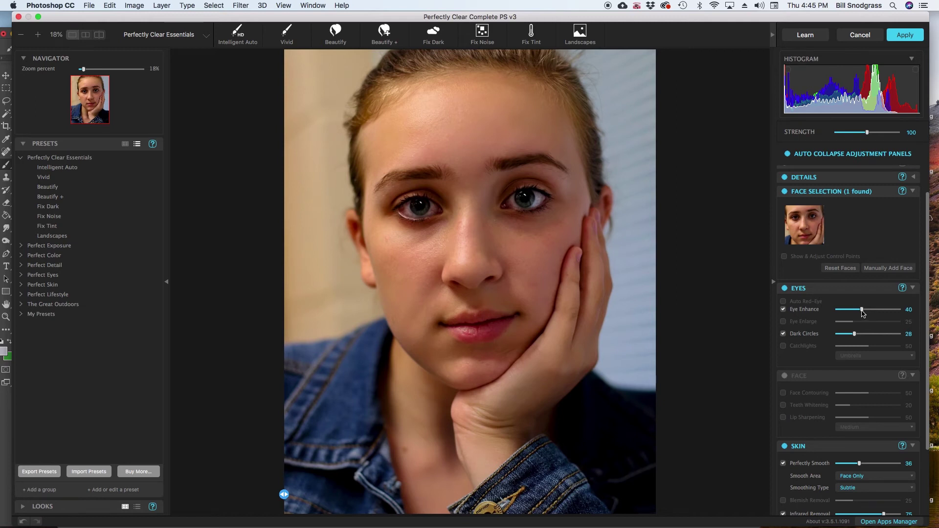
left_click_drag(863, 313, 912, 312)
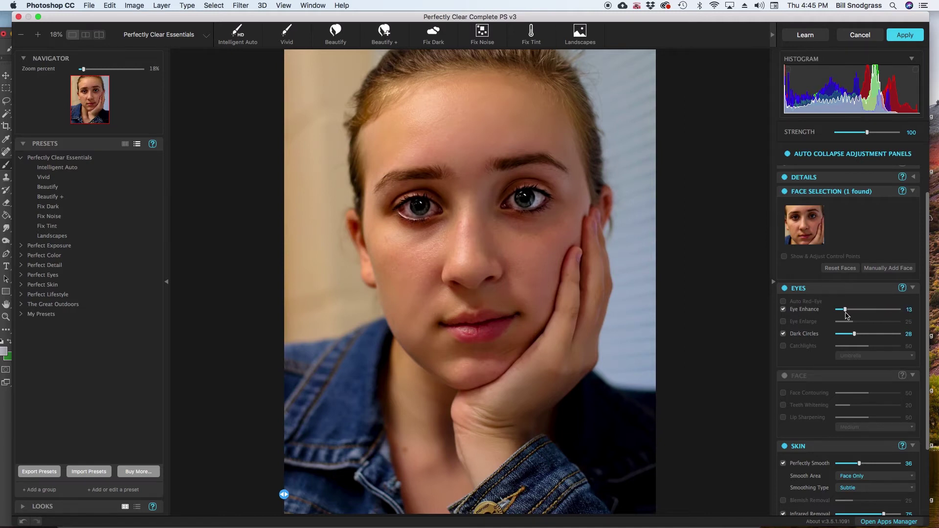
mouse_move(848, 316)
left_mouse_down()
mouse_move(837, 316)
mouse_move(863, 313)
left_mouse_up()
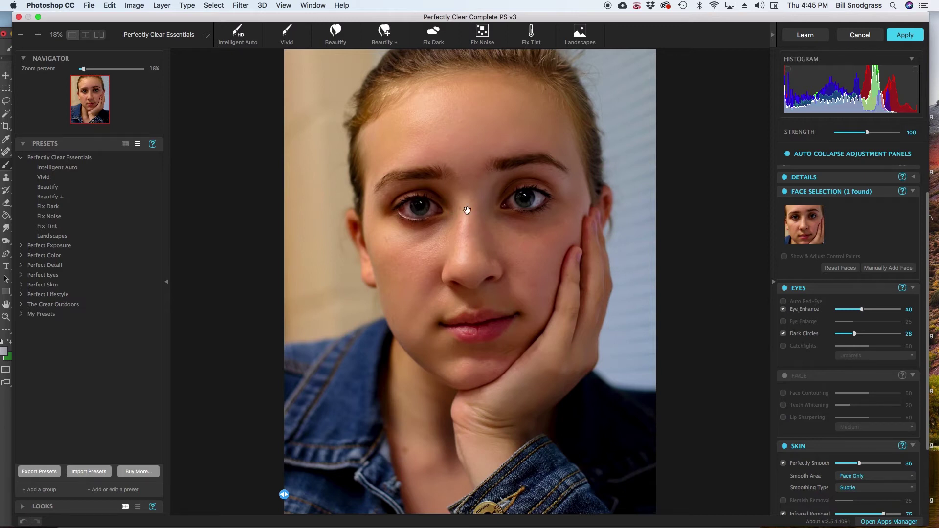
left_click(784, 310)
left_click(783, 310)
left_click(784, 322)
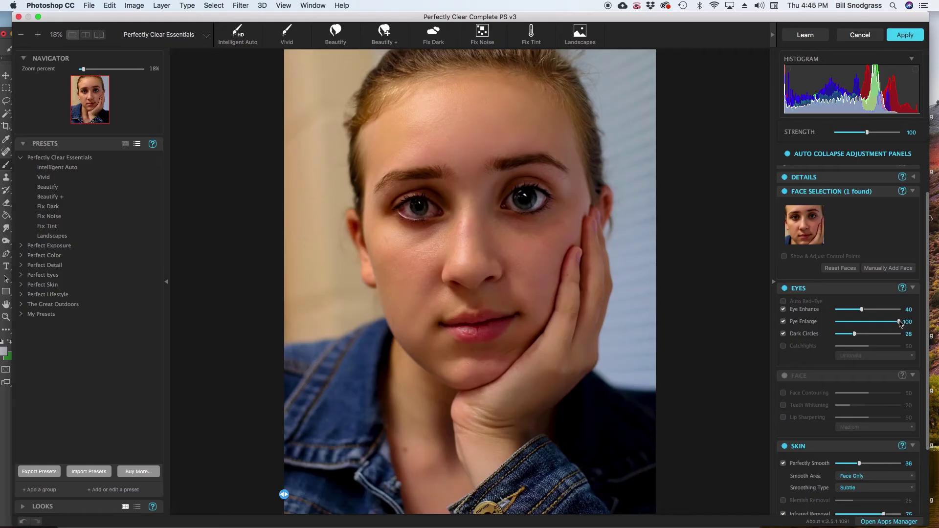
- Test Eye Enlarge from 0 to 100, refine the left eye point, and switch off Dark Circles to compare
left_click_drag(901, 324, 859, 328)
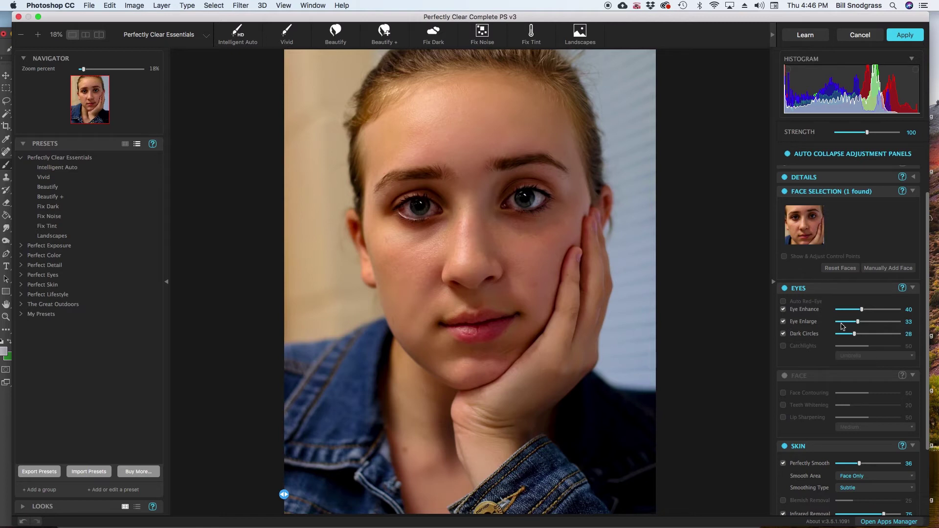
left_click_drag(860, 324, 909, 332)
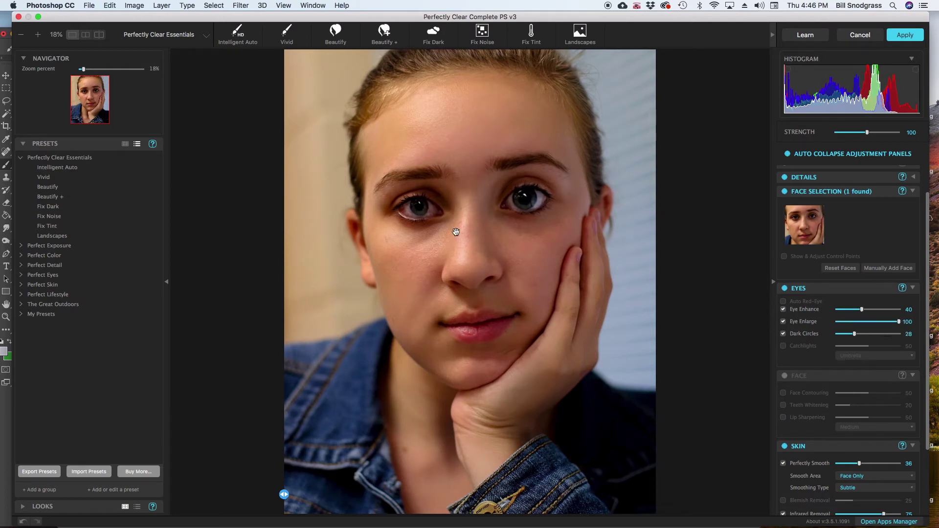
left_click(783, 257)
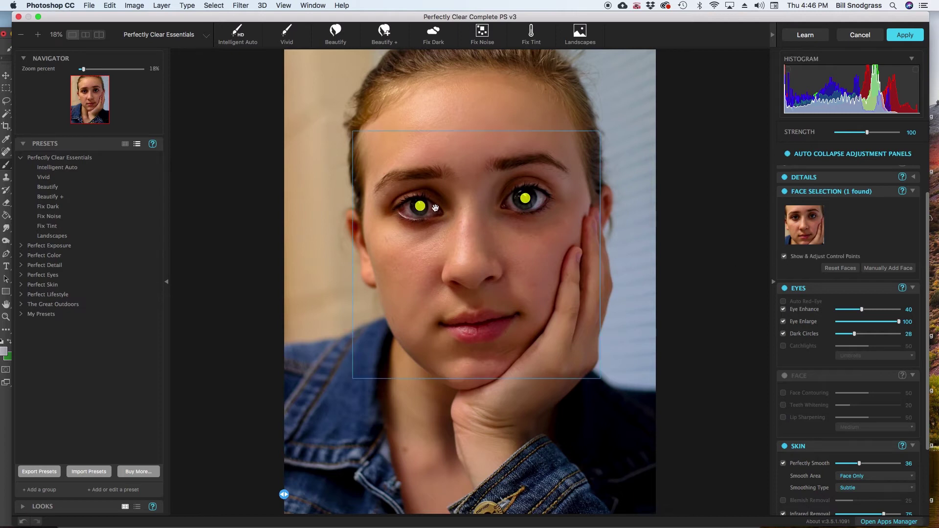
left_click_drag(421, 206, 423, 210)
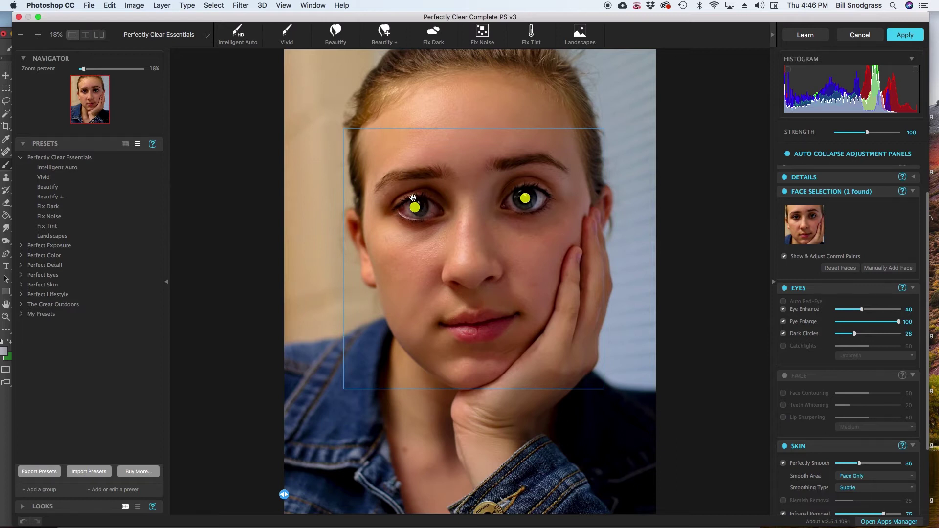
left_click_drag(415, 208, 411, 210)
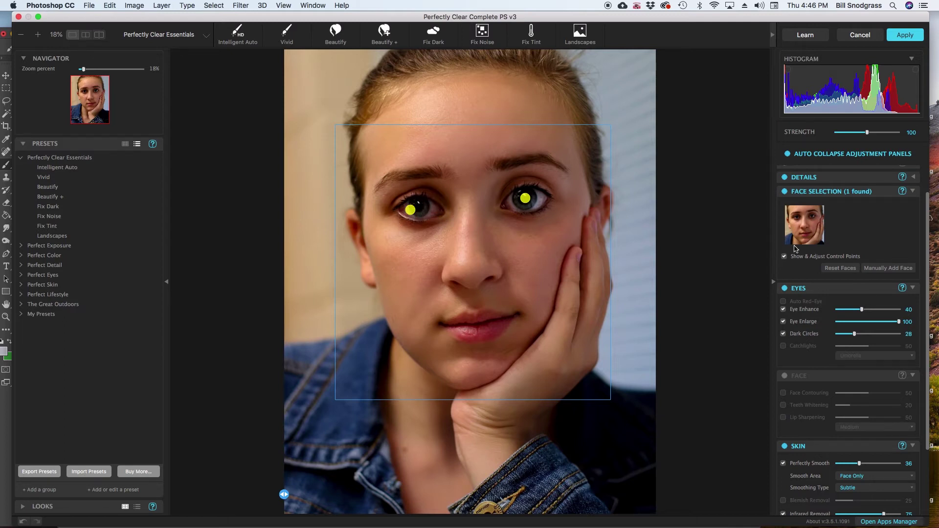
left_click(784, 256)
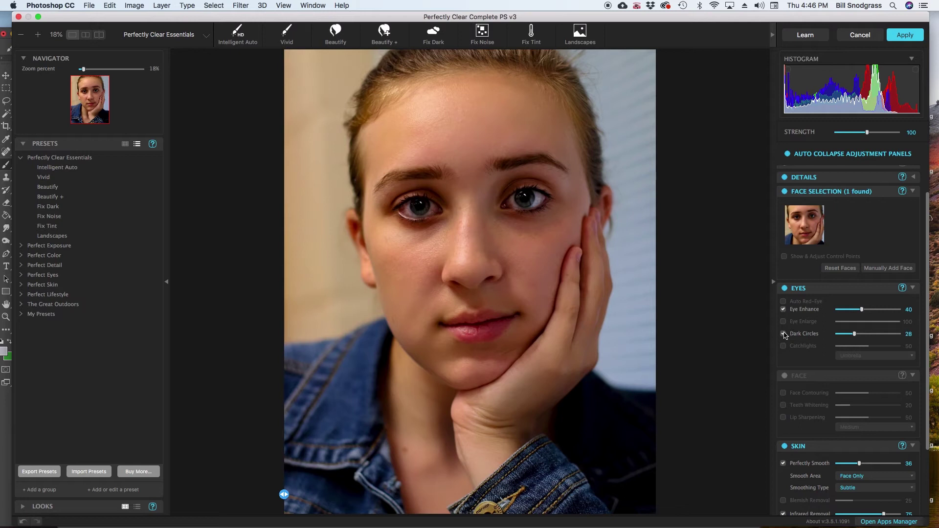
left_click(784, 334)
- Re-enable Dark Circles and set its reduction to about 55
left_click(785, 335)
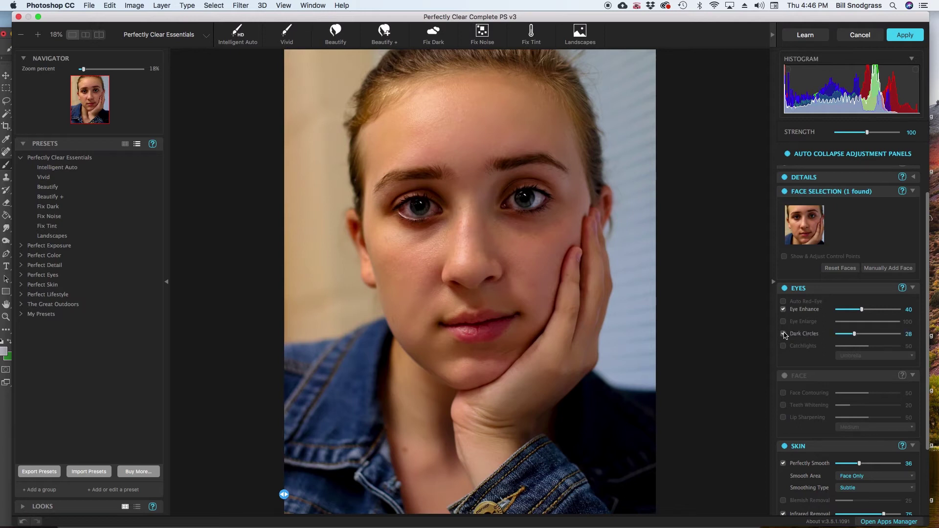
left_click(869, 334)
mouse_move(876, 336)
left_mouse_down()
mouse_move(801, 342)
mouse_move(925, 334)
mouse_move(875, 335)
left_mouse_up()
left_click(872, 334)
left_click_drag(872, 336, 869, 337)
- Try Catchlights, move the left eye control point, and nudge Dark Circles up slightly
left_click(784, 346)
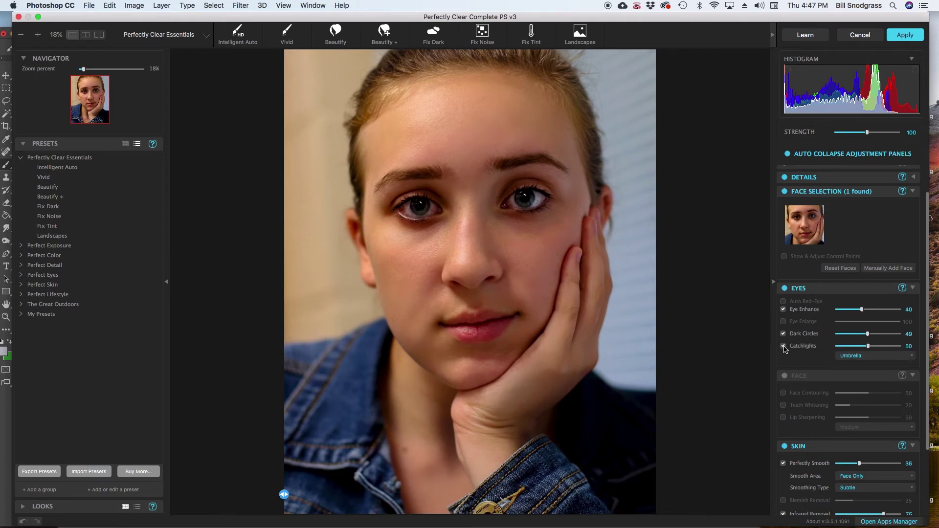
left_click(784, 346)
left_click(784, 346)
left_click(785, 257)
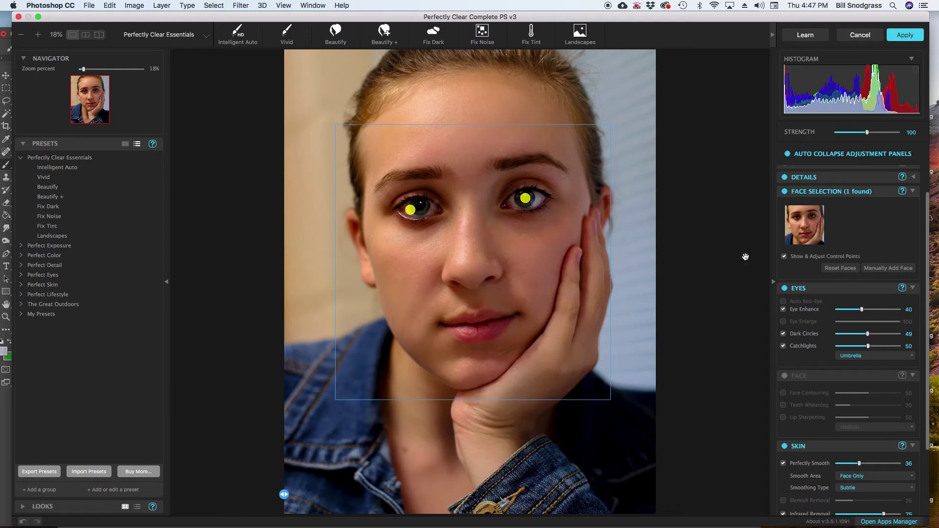
left_click_drag(418, 215, 396, 214)
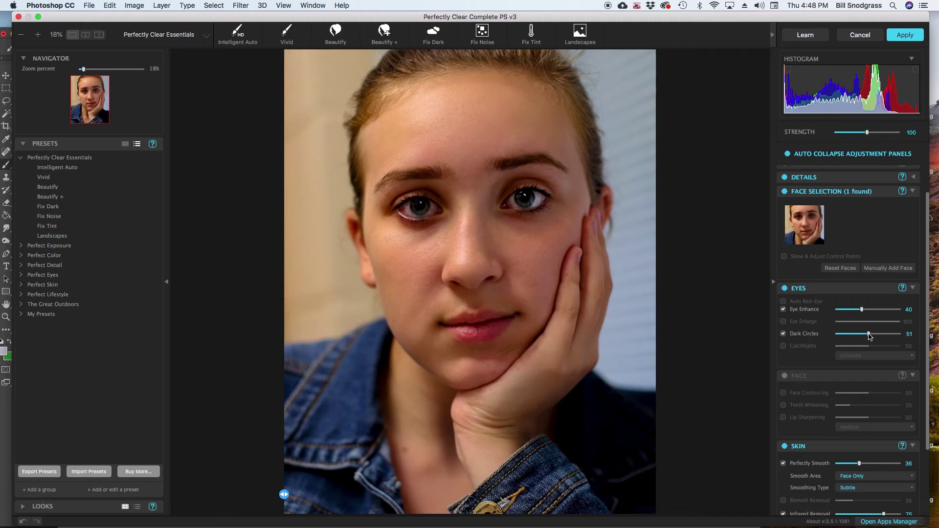
left_click_drag(869, 334, 870, 335)
scroll(835, 362, "down", 3)
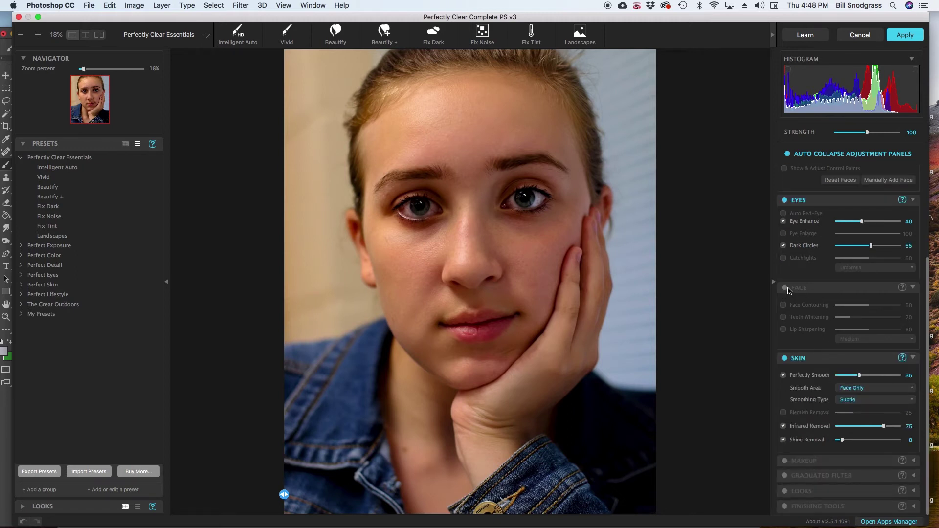
- Enable the Face adjustments and try Face Contouring strengths, settling on 9 before unticking it
left_click(787, 289)
left_click(785, 305)
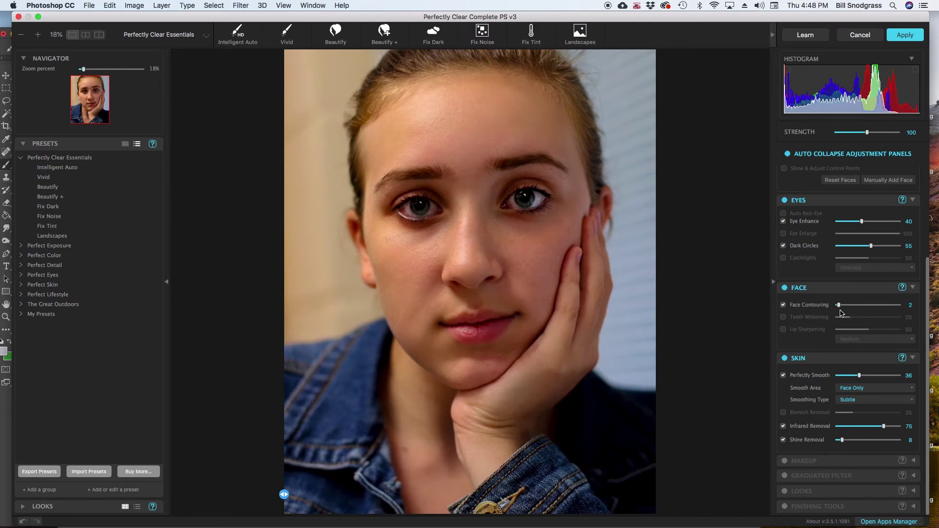
mouse_move(871, 308)
left_mouse_down()
mouse_move(894, 310)
mouse_move(885, 310)
left_mouse_up()
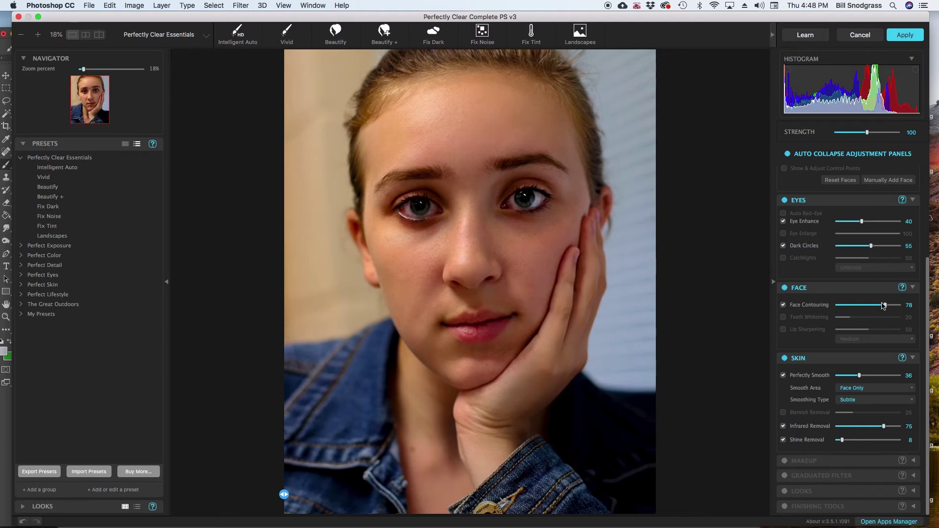
left_click_drag(888, 307, 915, 304)
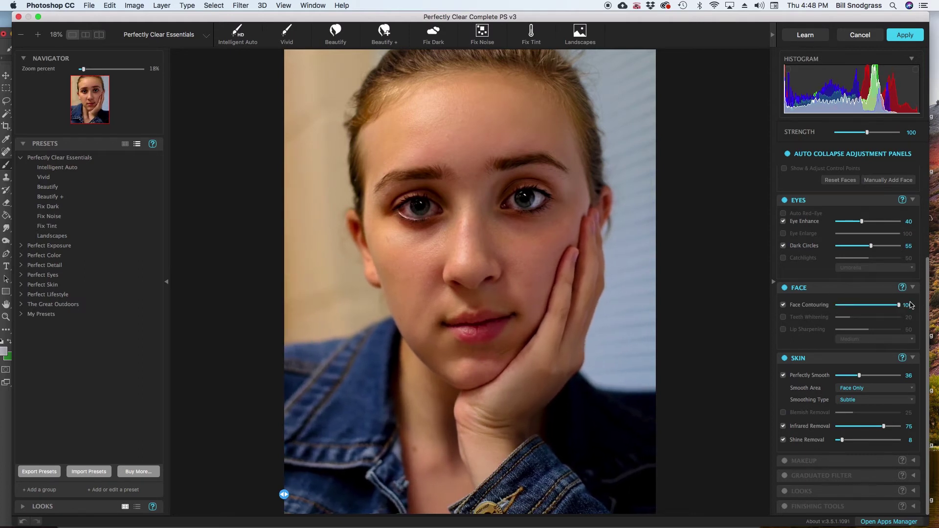
left_click_drag(901, 305, 852, 318)
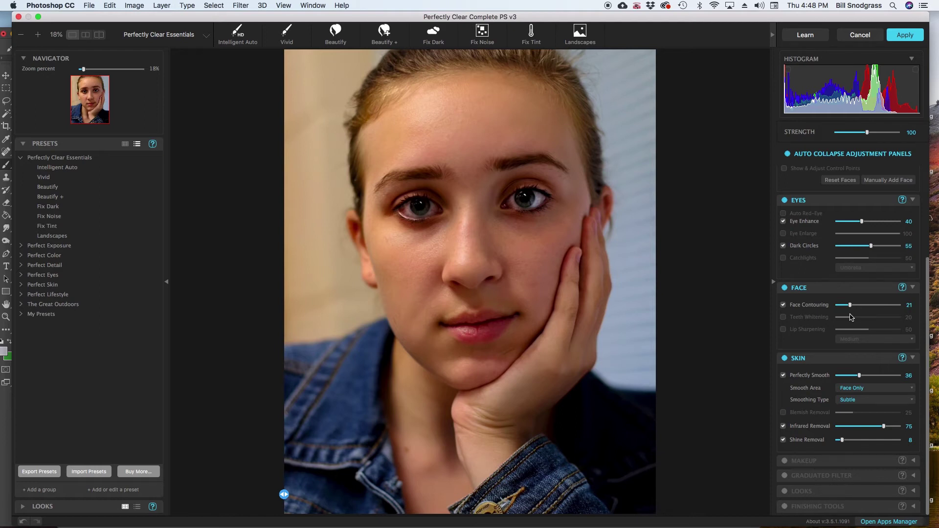
left_click_drag(850, 306, 843, 306)
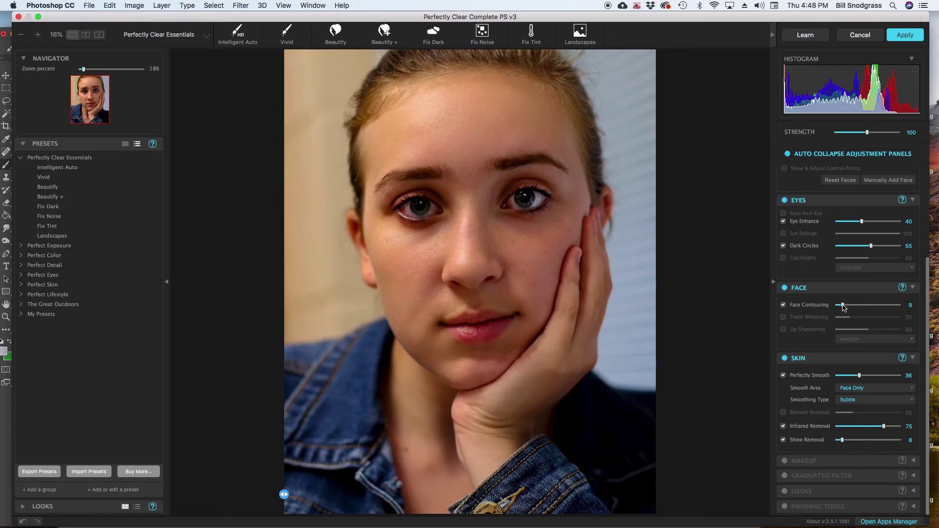
left_click(785, 305)
- Turn on Lip Sharpening at strength 21 with Medium coarseness, leaving Teeth Whitening off
left_click(784, 318)
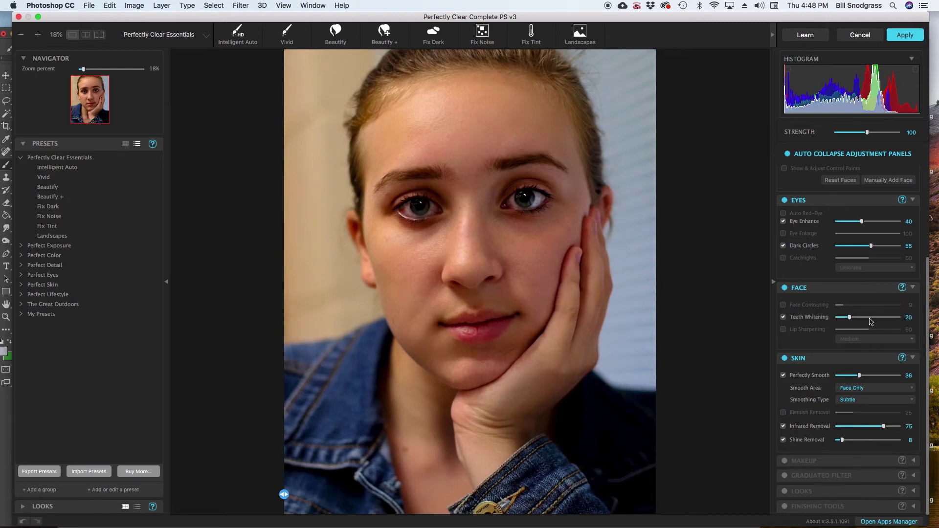
left_click(784, 318)
left_click(783, 330)
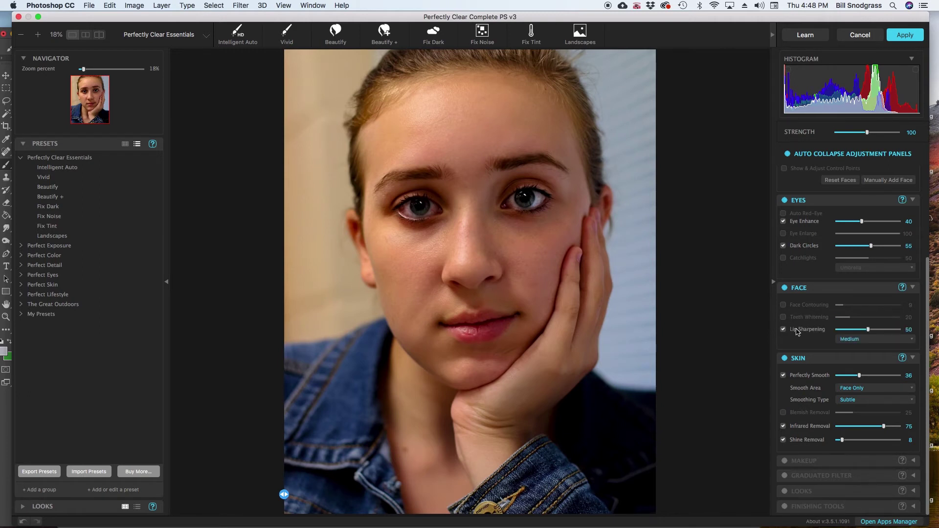
left_click(851, 339)
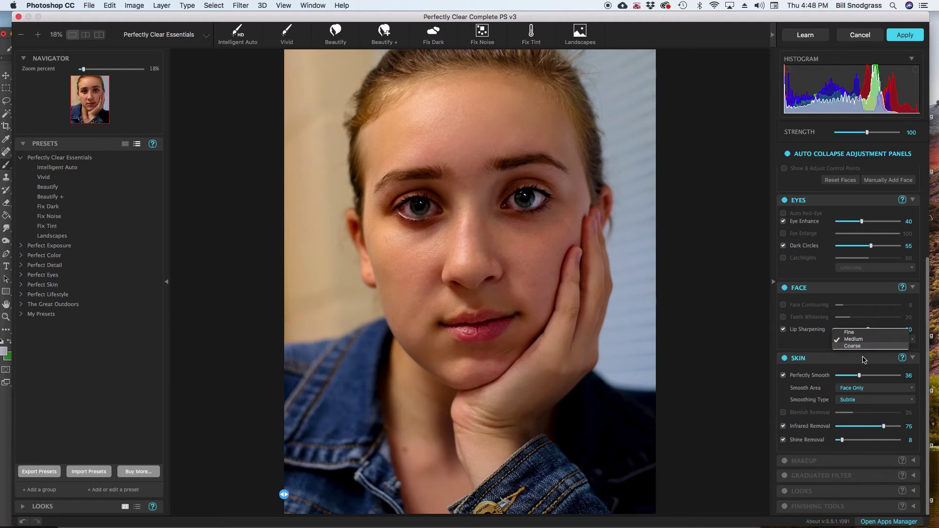
left_click(850, 333)
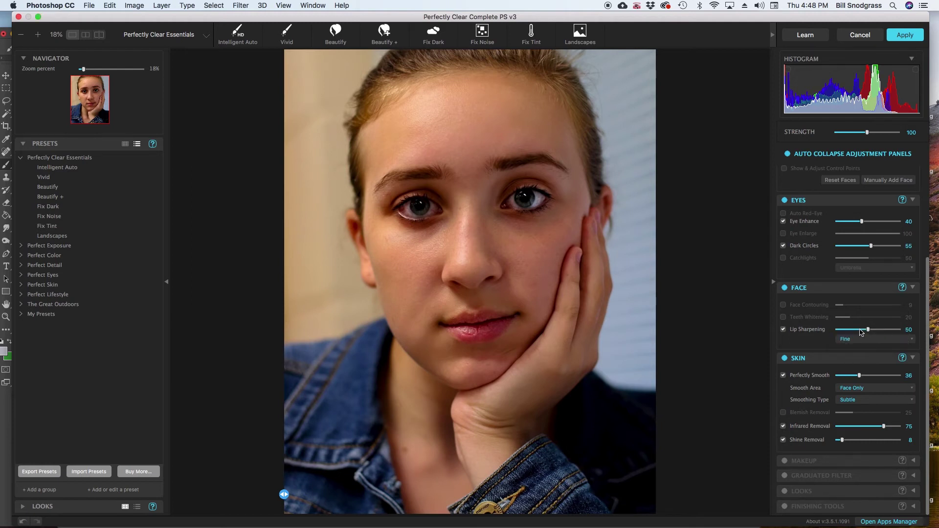
left_click(857, 344)
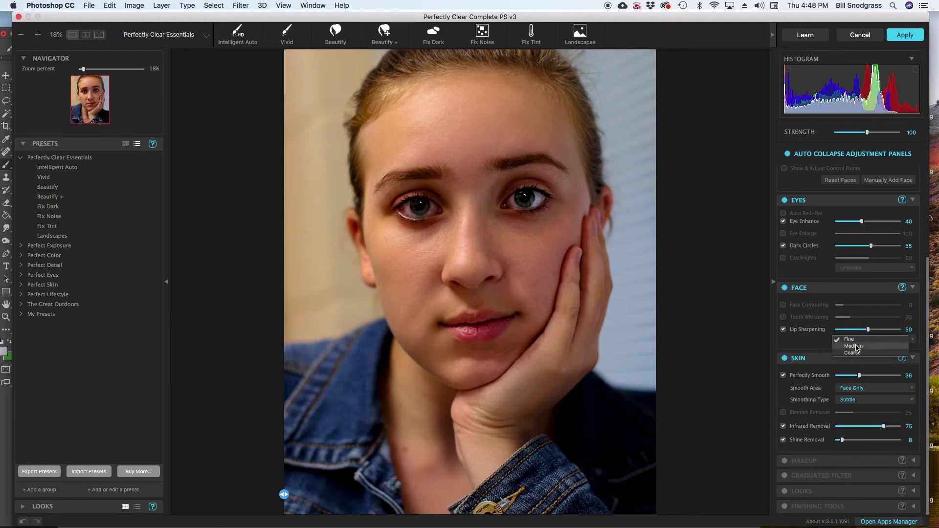
left_click(857, 347)
left_click(884, 331)
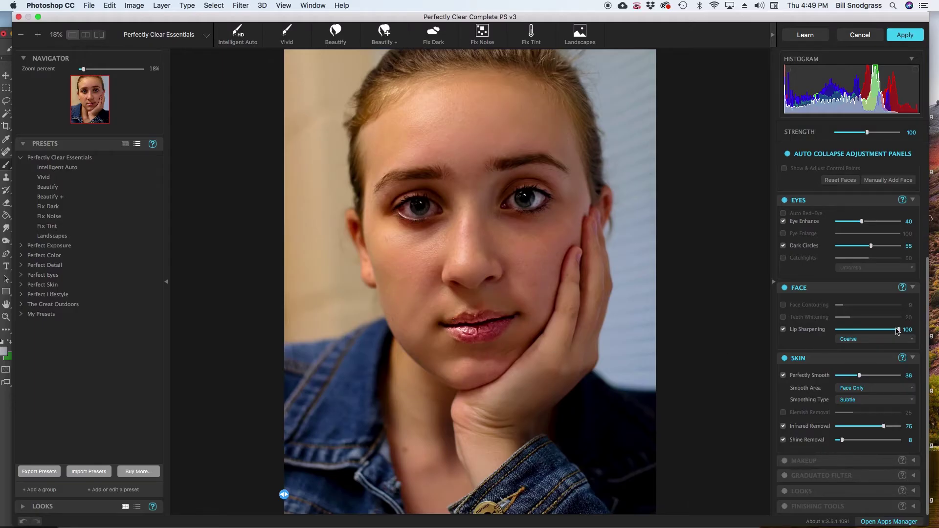
left_click_drag(899, 332, 820, 333)
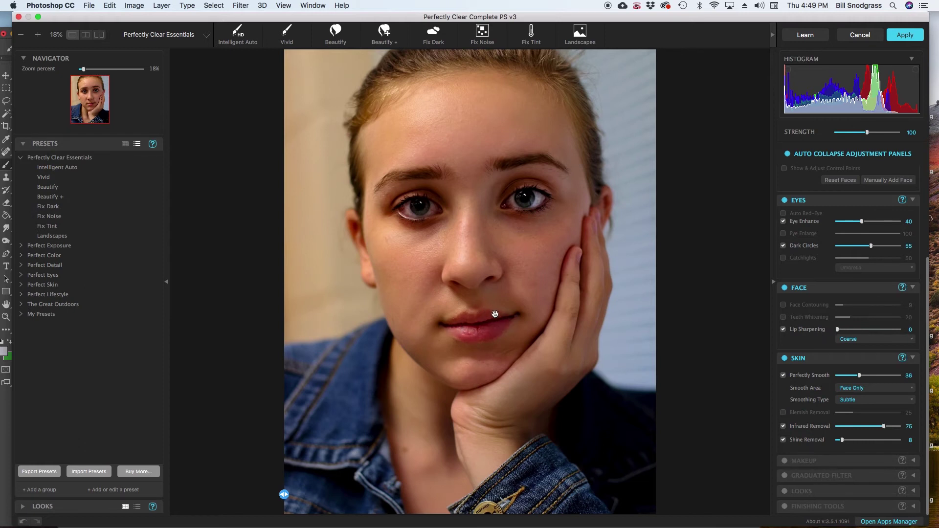
left_click(858, 339)
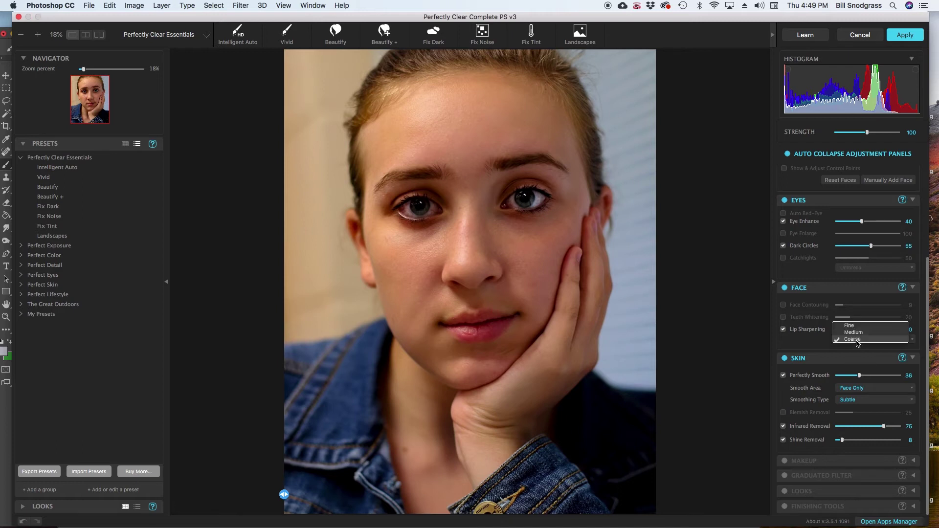
left_click(855, 332)
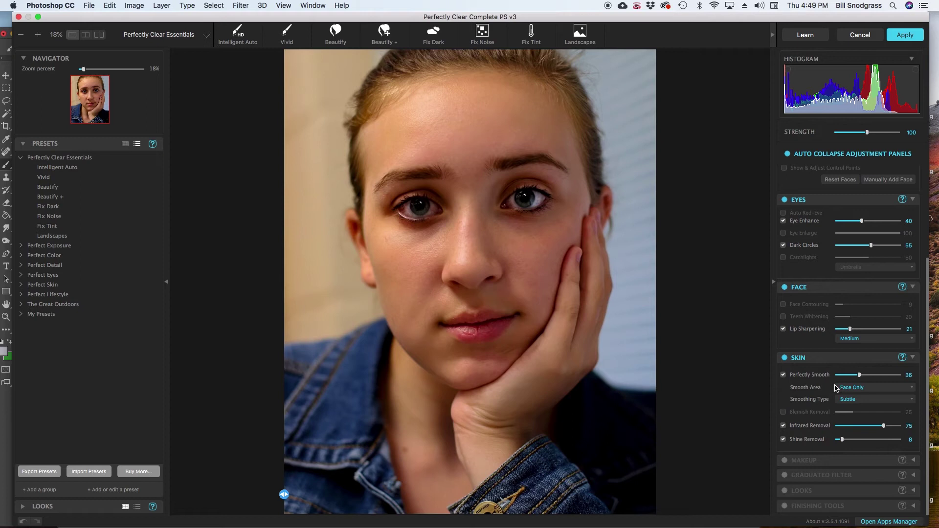
- Set skin smoothing to Full Body with the Subtle type and Perfectly Smooth strength 57
left_click(871, 389)
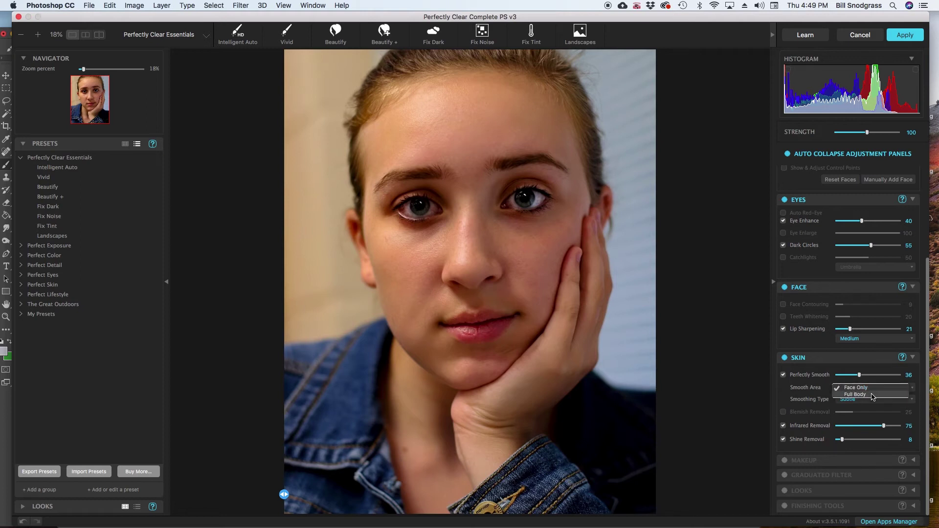
left_click(873, 395)
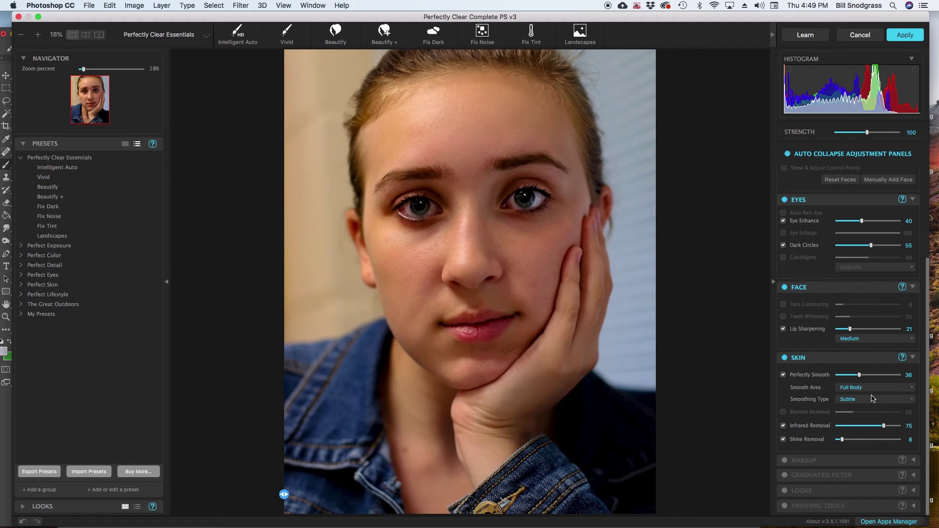
left_click(865, 401)
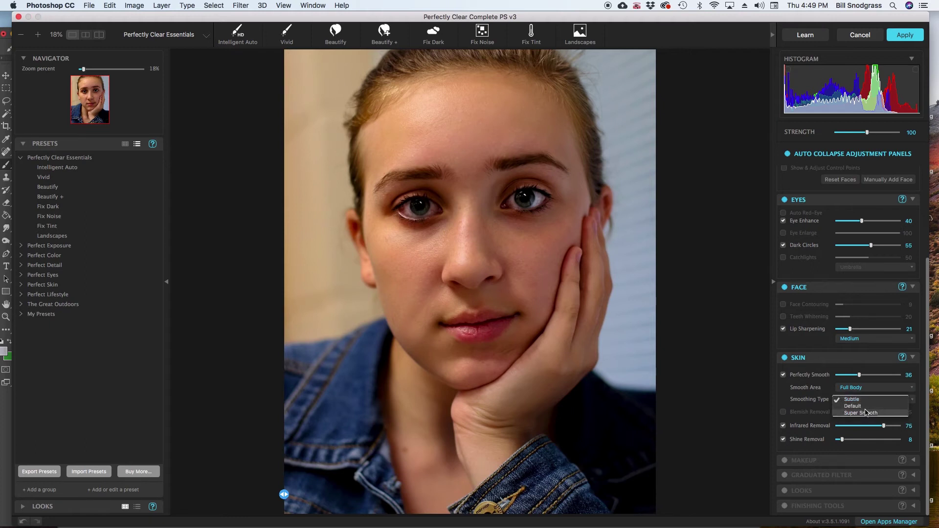
left_click(864, 400)
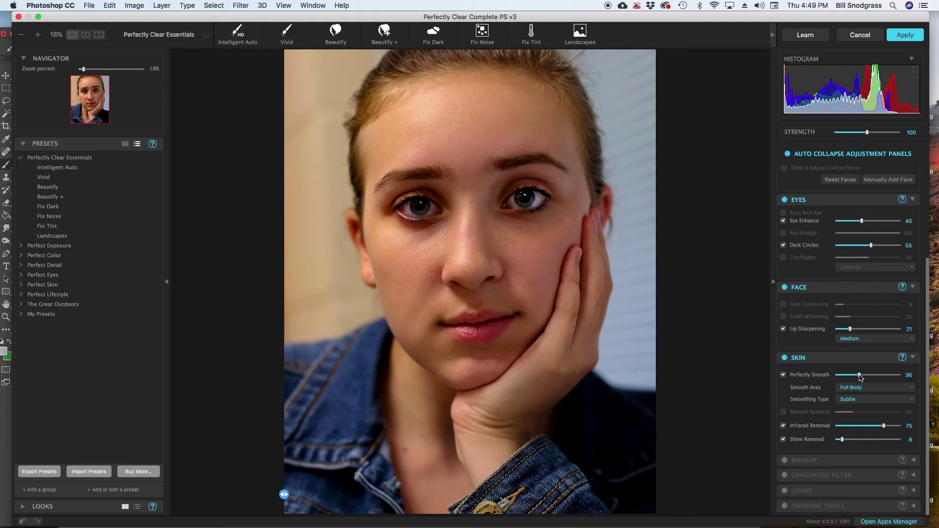
left_click_drag(860, 377, 906, 378)
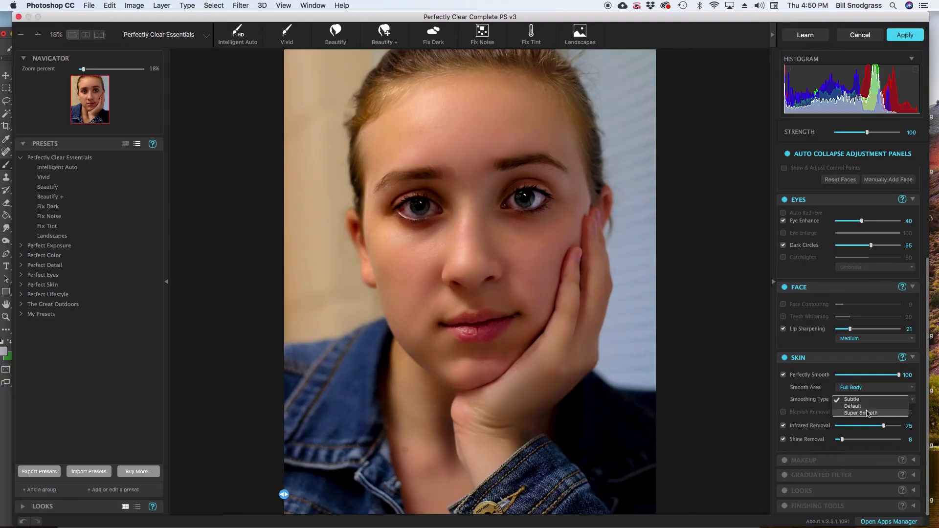
left_click(869, 413)
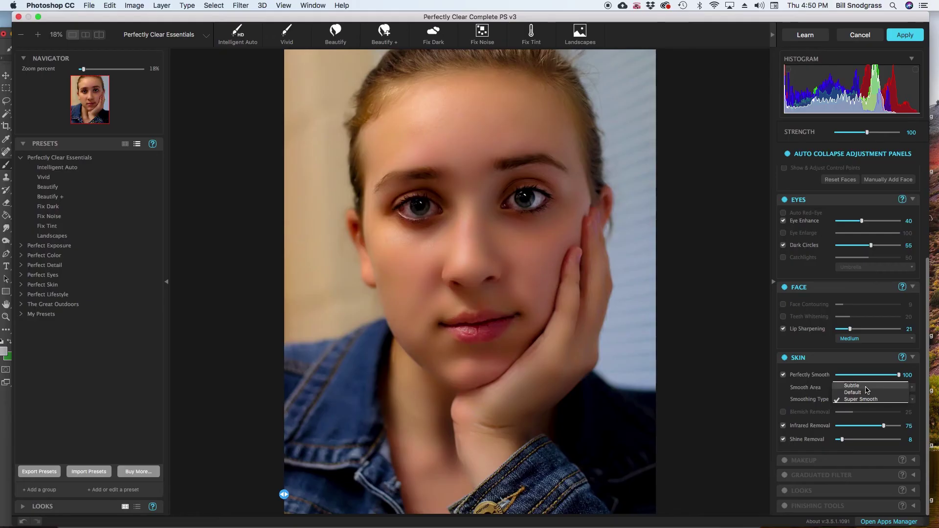
left_click(867, 390)
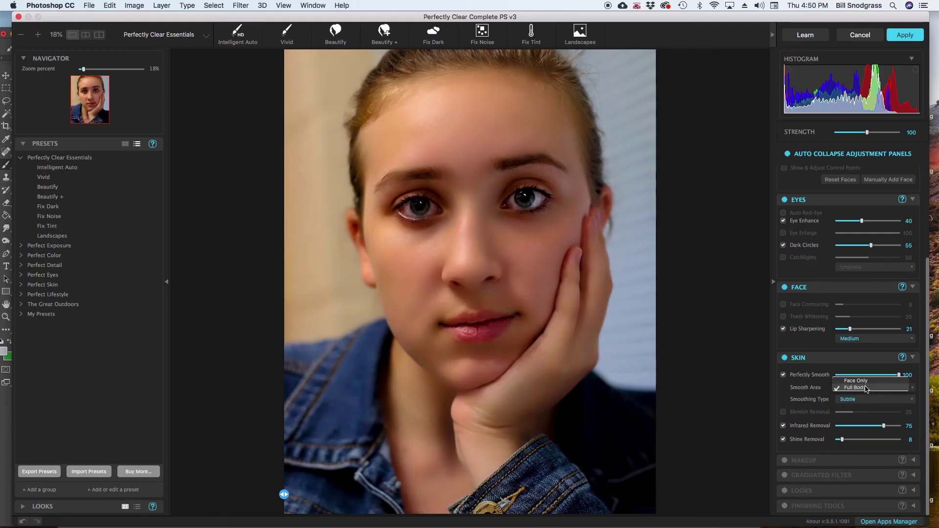
left_click(867, 389)
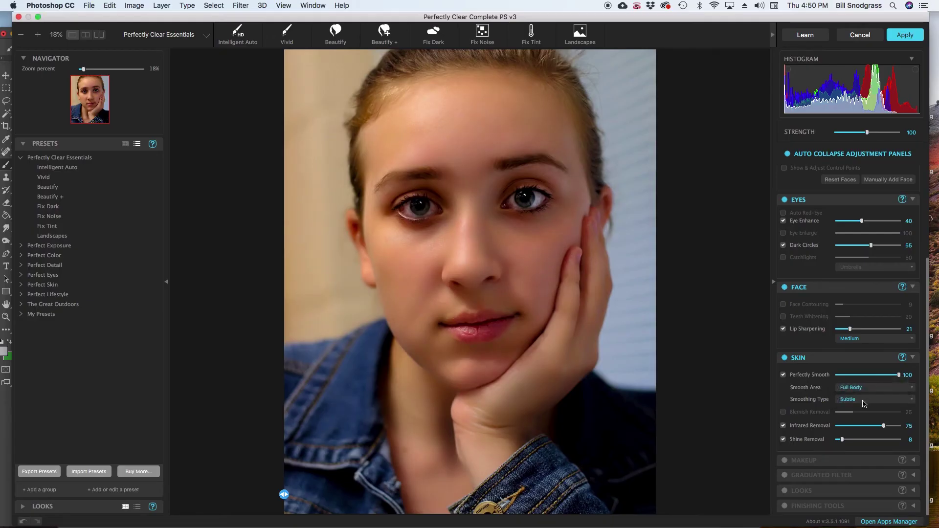
left_click(866, 376)
left_click_drag(866, 375, 868, 372)
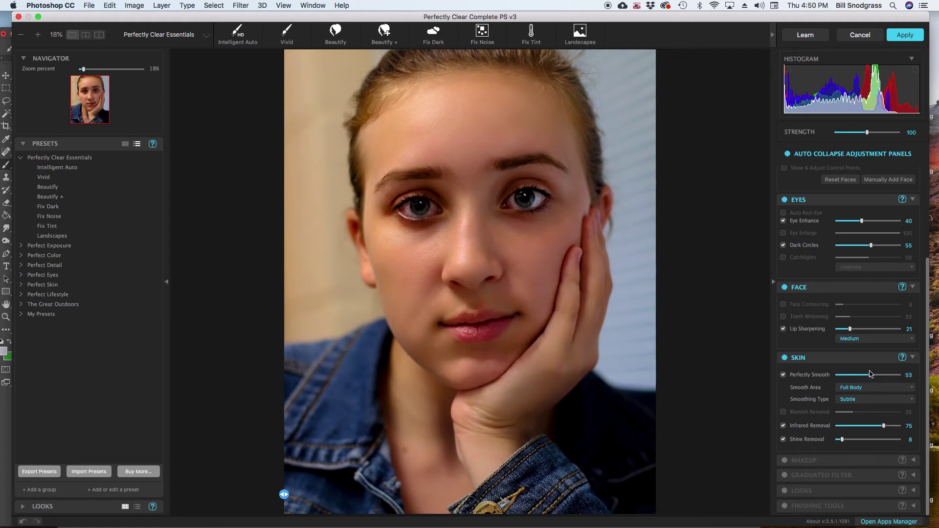
left_click_drag(873, 375, 875, 374)
- Turn on Blemish Removal at 63, Infrared Removal at 75 and Shine Removal at 41
left_click(784, 412)
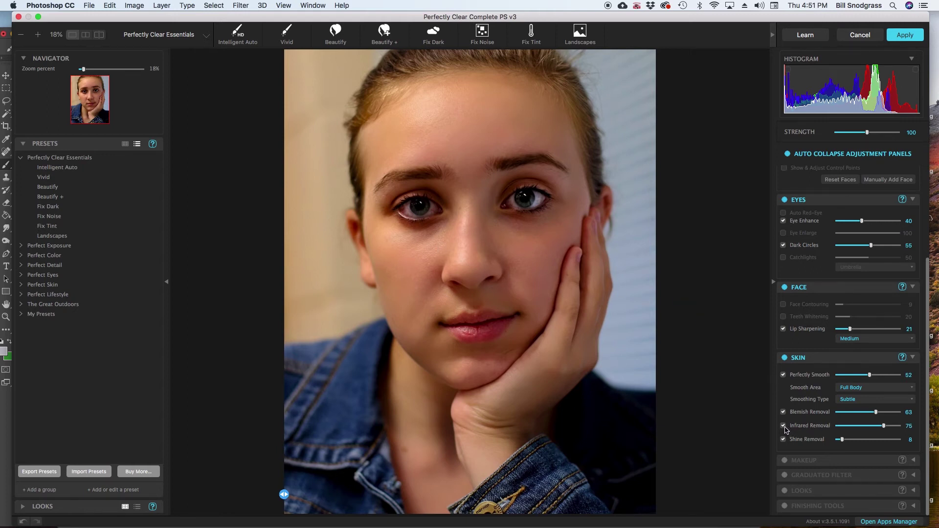
left_click(784, 426)
left_click(784, 426)
left_click(784, 440)
left_click(784, 440)
left_click_drag(846, 442, 899, 441)
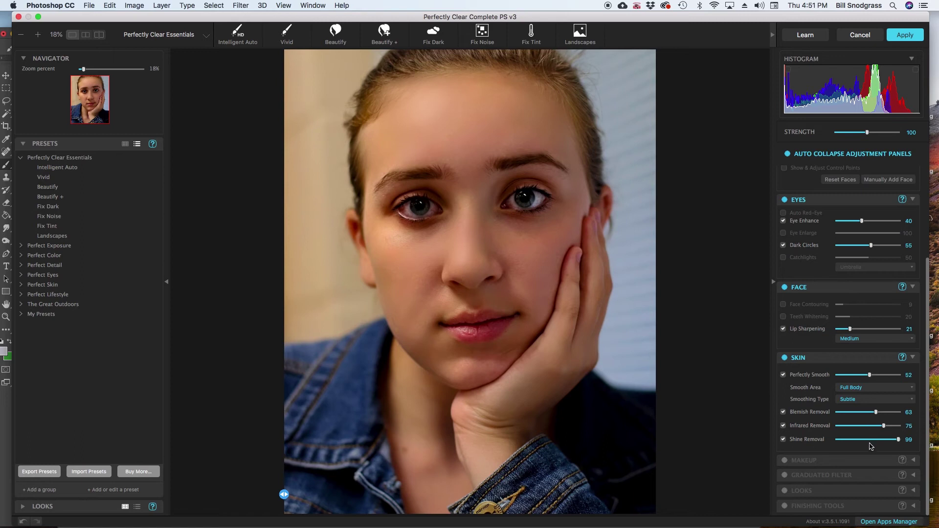
left_click(784, 440)
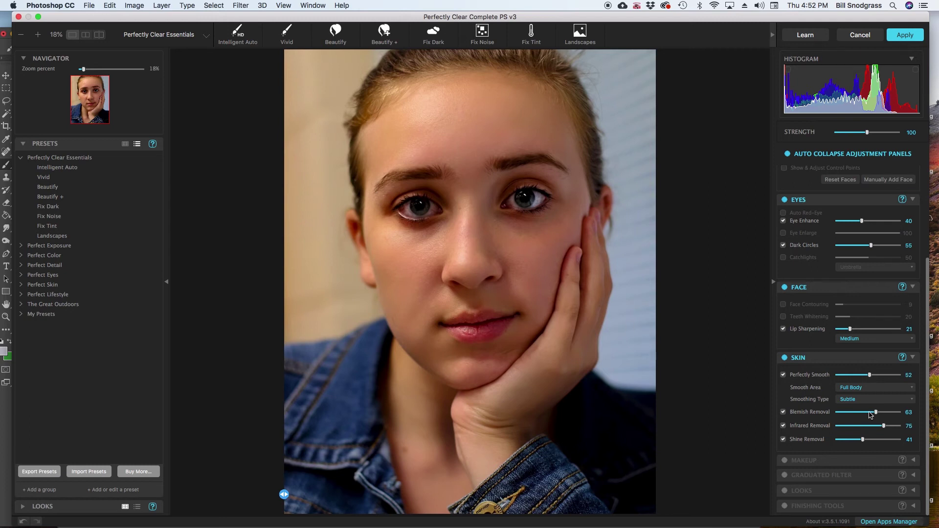
- Collapse the Skin, Face, Eyes and Face Selection panels and expand Makeup
left_click(914, 388)
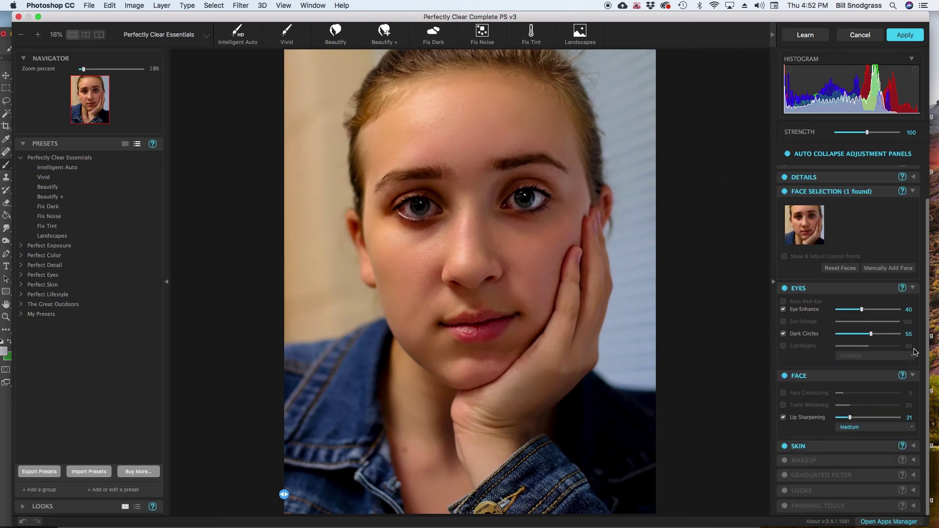
left_click(915, 376)
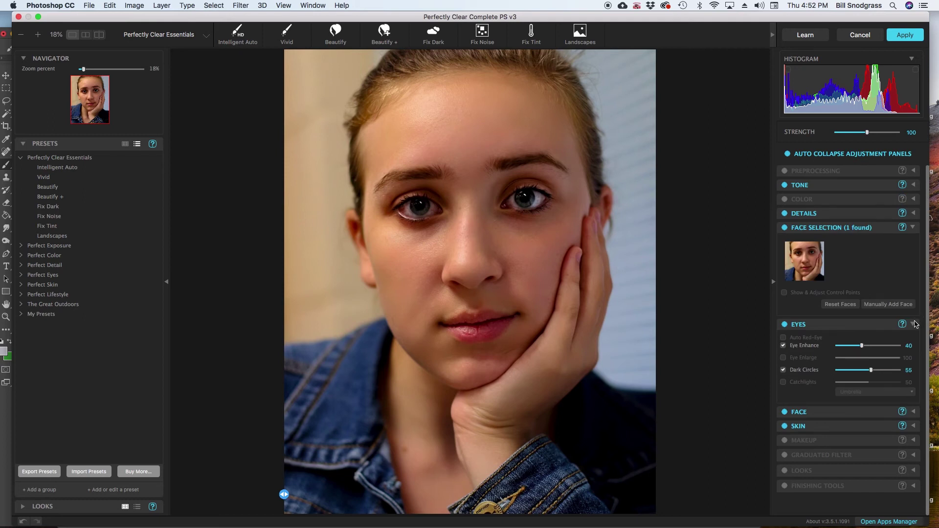
left_click(915, 324)
left_click(914, 228)
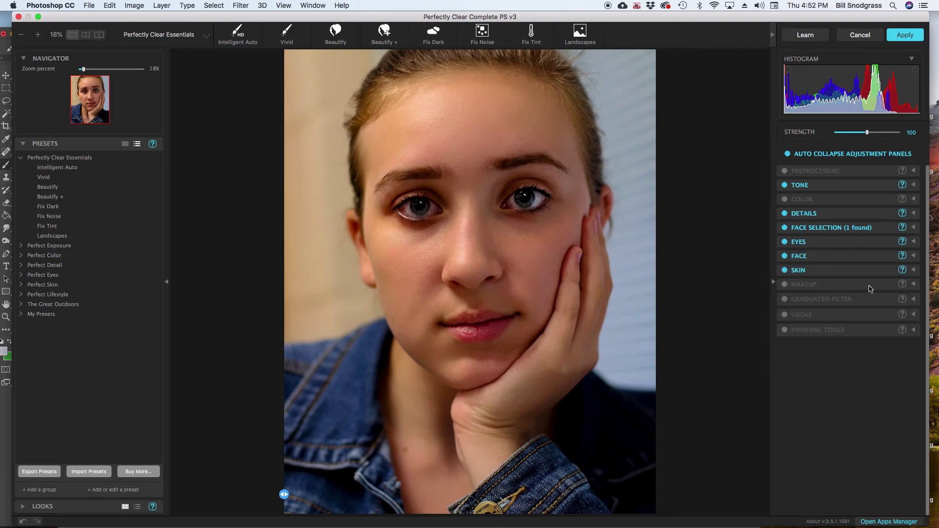
left_click(915, 286)
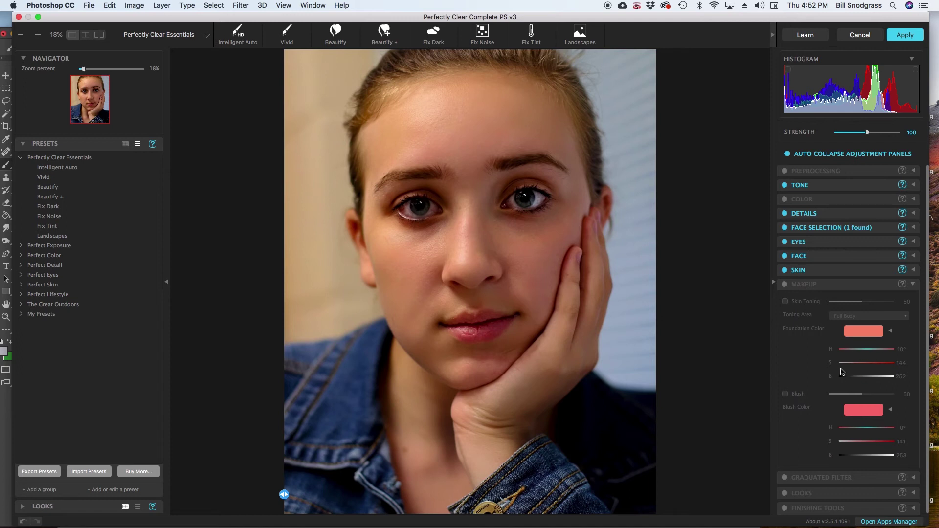
- Try Skin Toning at full strength with a brightened purple foundation colour
left_click(786, 303)
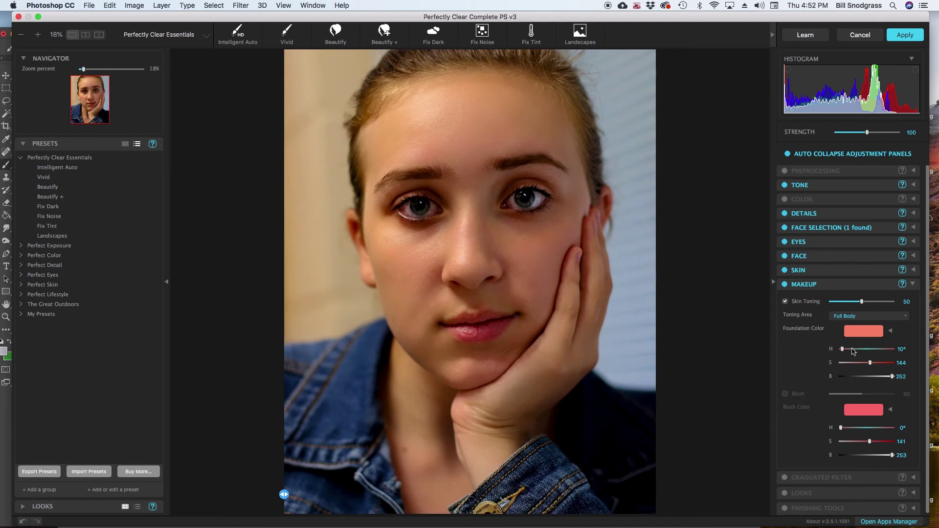
left_click(880, 337)
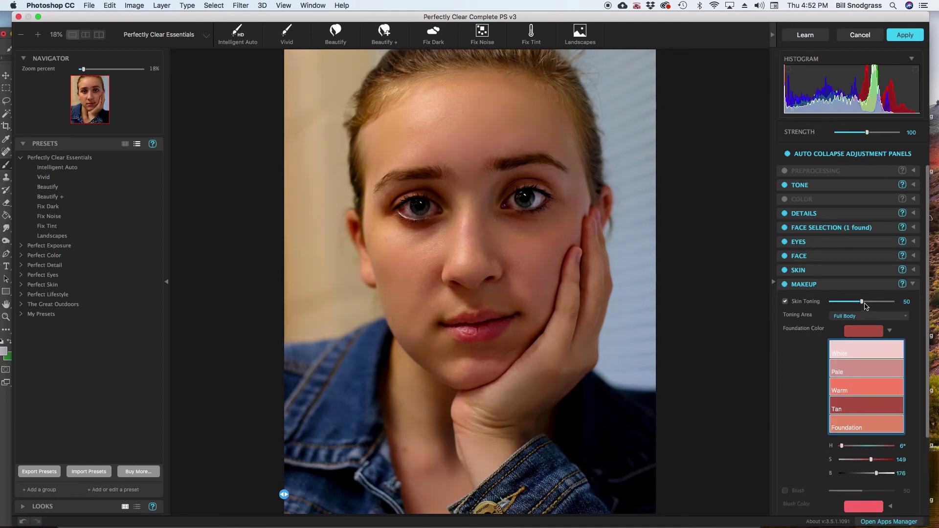
left_click_drag(865, 306, 915, 307)
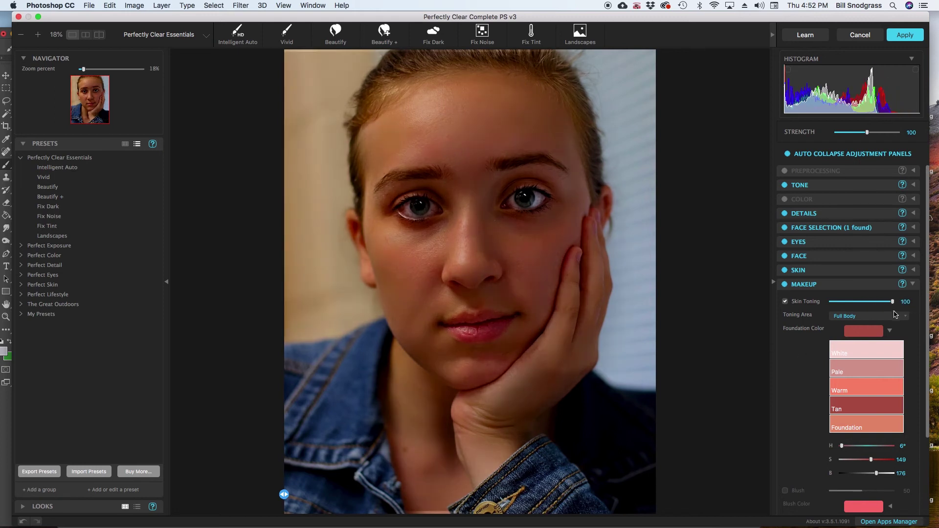
left_click_drag(893, 302, 918, 305)
left_click(893, 460)
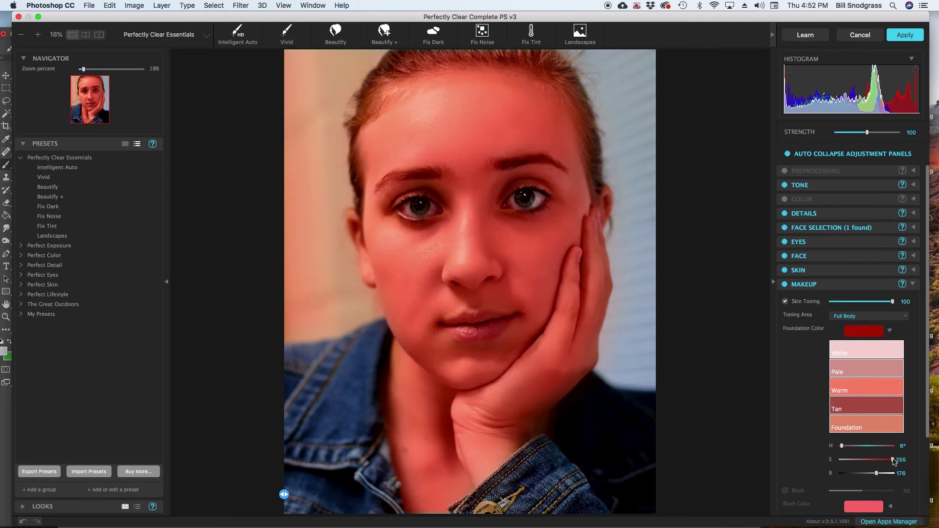
left_click(878, 447)
left_click(883, 446)
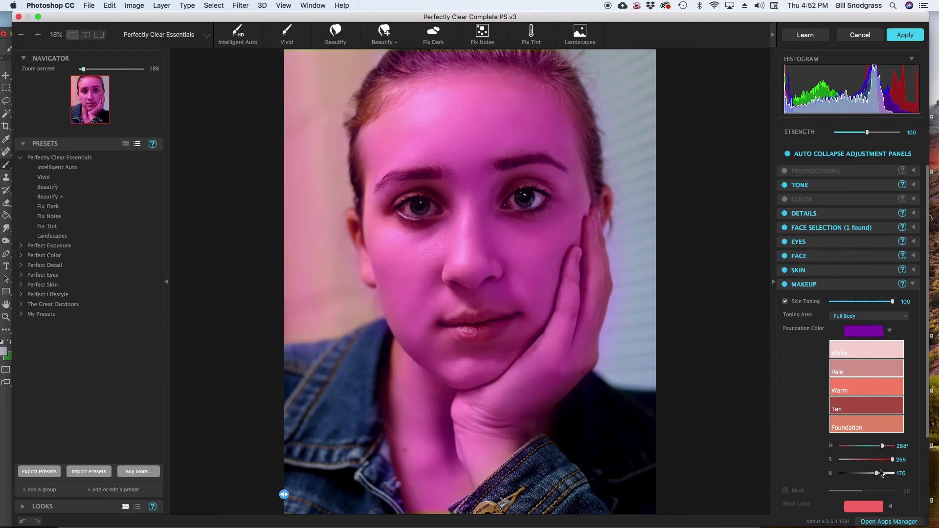
left_click(883, 473)
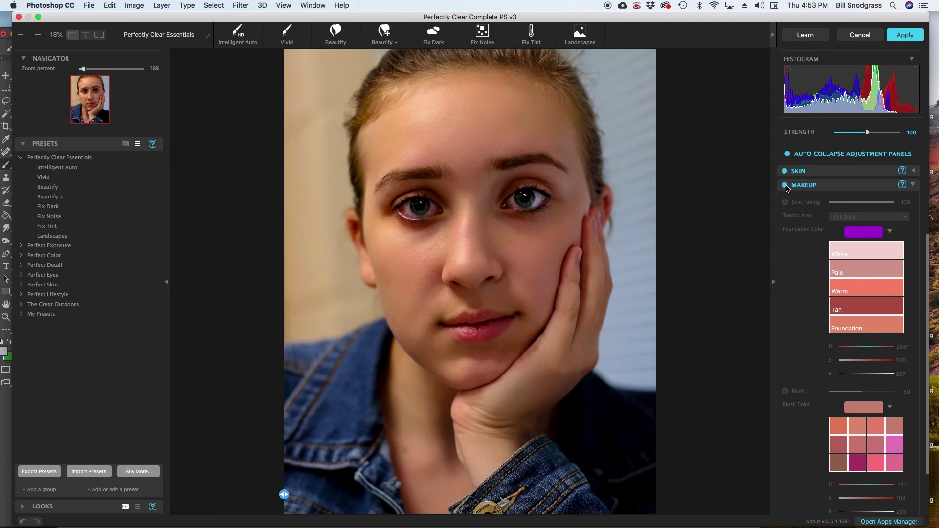
- Disable and collapse Makeup, glance at Graduated Filter, then expand Finishing Tools
left_click(785, 185)
left_click(915, 185)
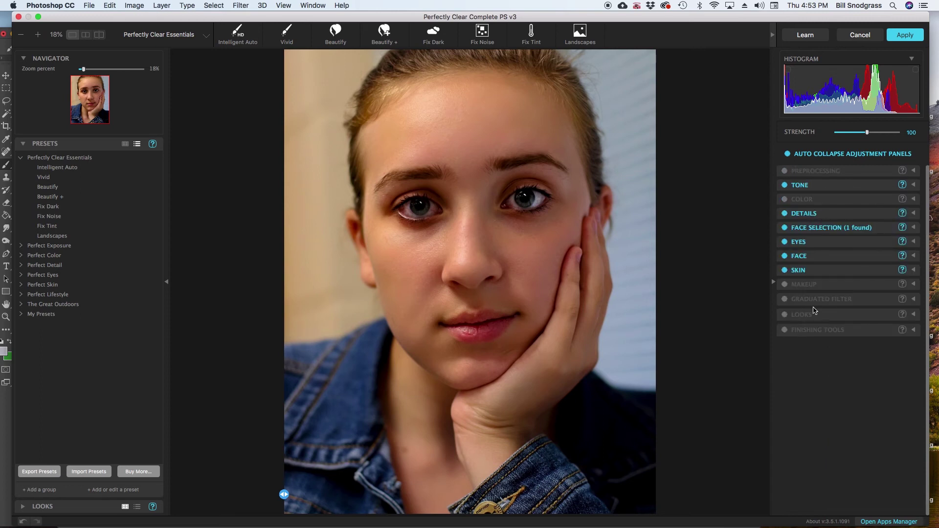
left_click(914, 300)
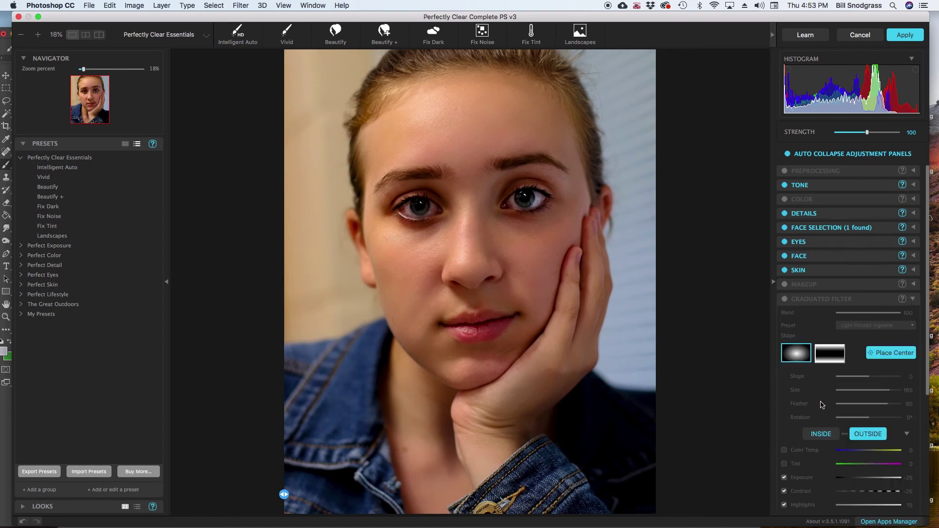
scroll(824, 405, "down", 5)
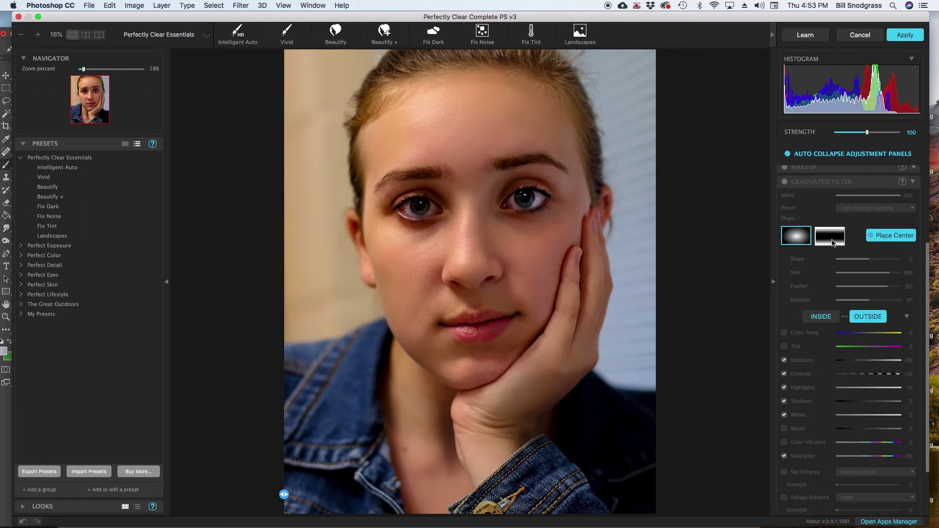
scroll(827, 249, "up", 5)
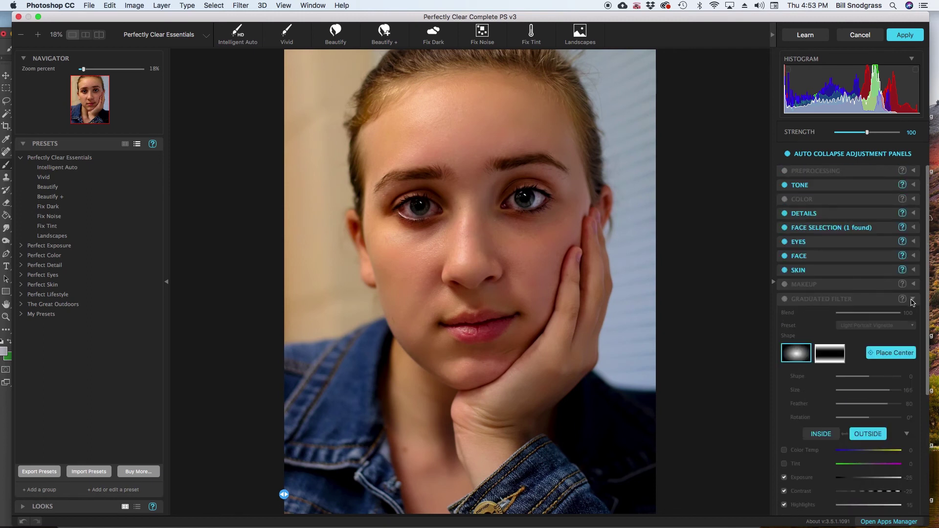
left_click(914, 300)
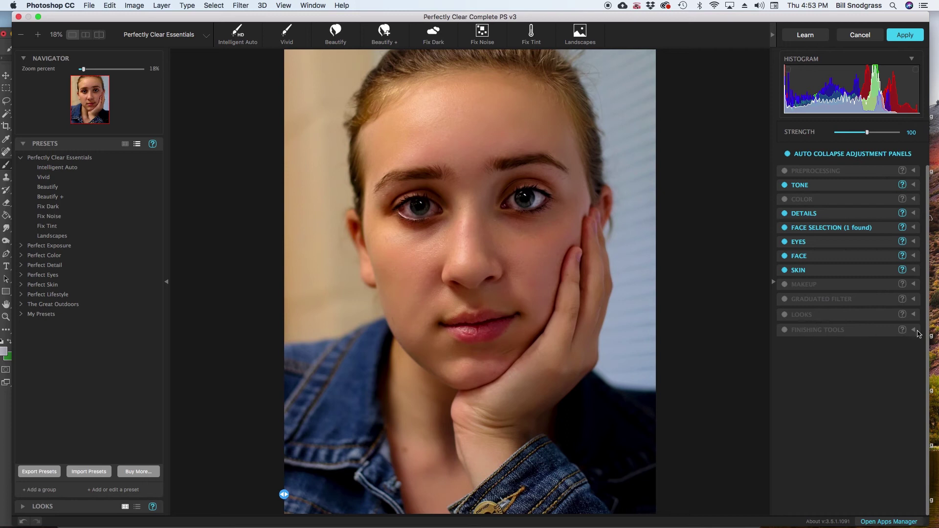
left_click(914, 331)
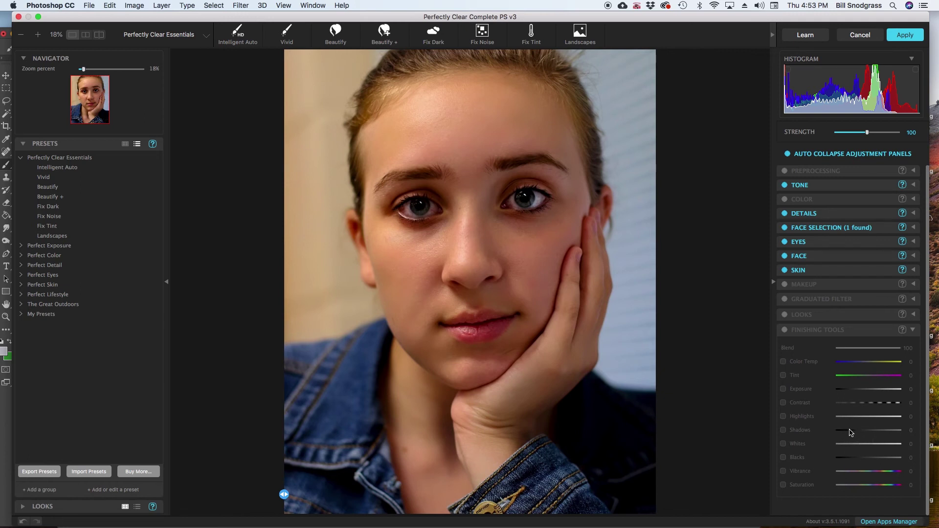
- Enable Looks and trial Ice Blue from Stylized Color, then Early Blue from Color Grades
left_click(915, 315)
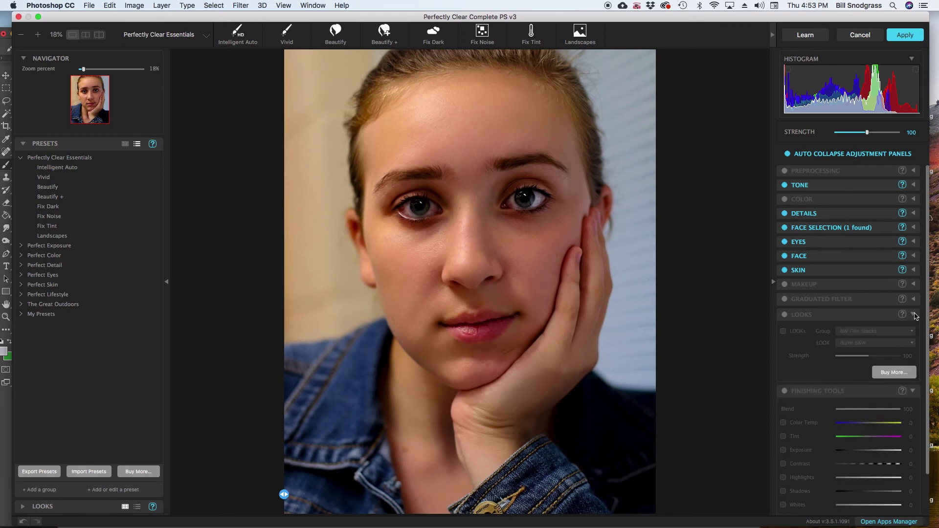
left_click(784, 332)
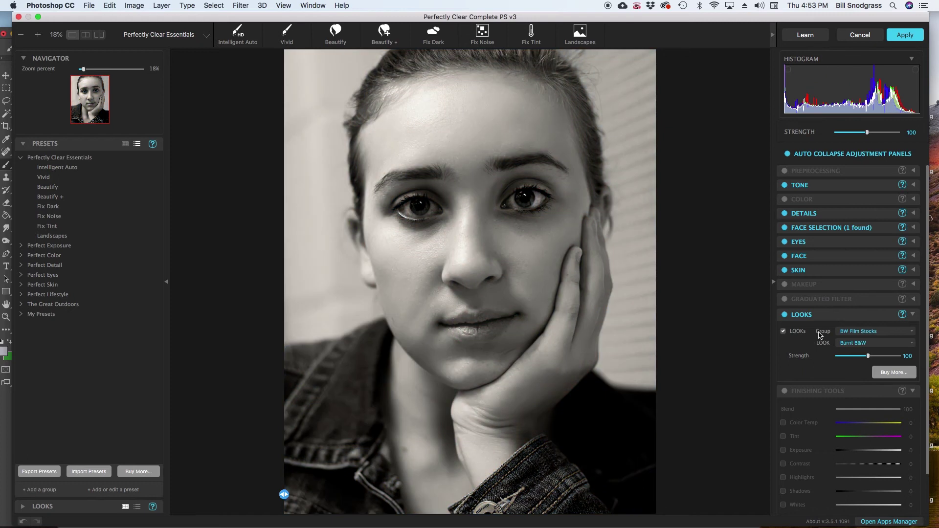
left_click(878, 333)
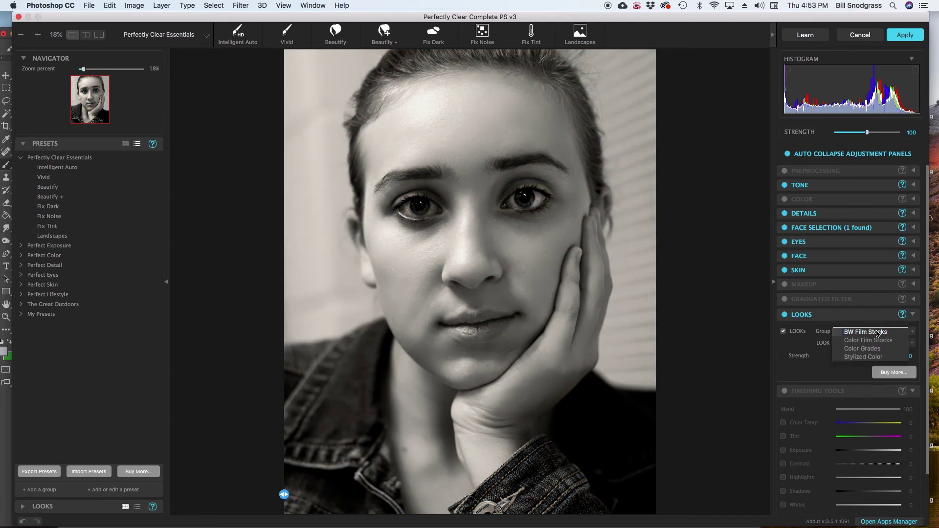
left_click(863, 357)
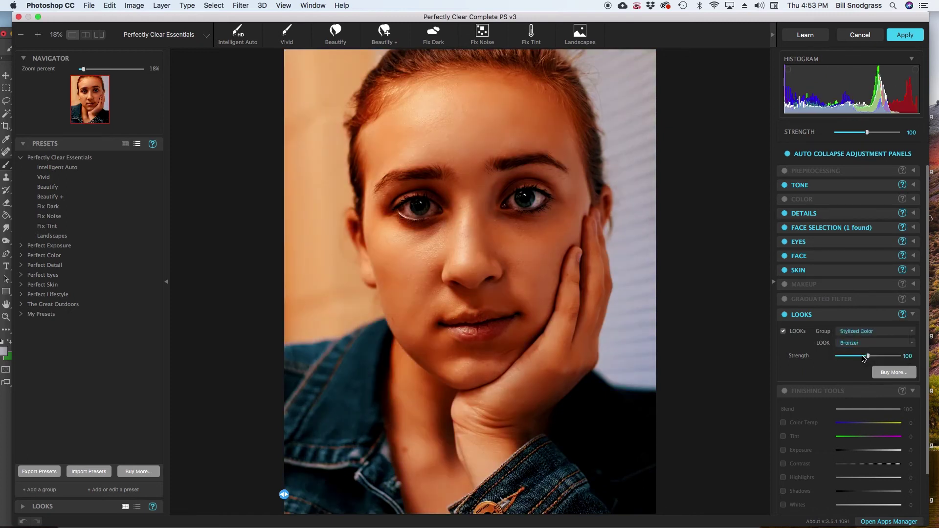
left_click(891, 347)
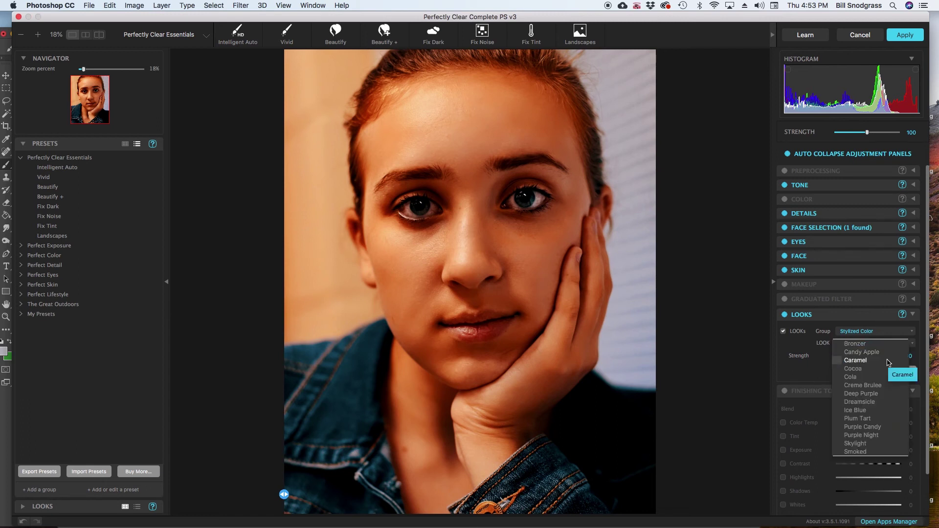
left_click(883, 412)
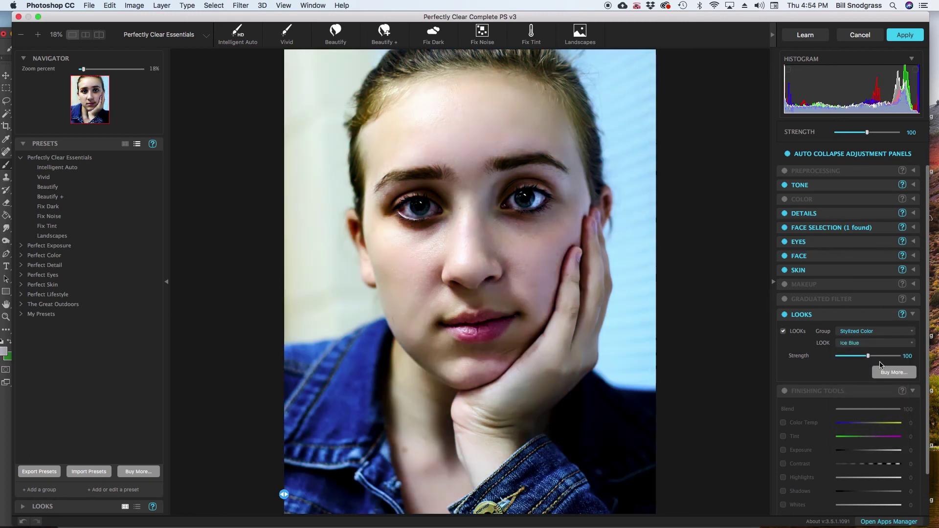
left_click(868, 333)
left_click(870, 335)
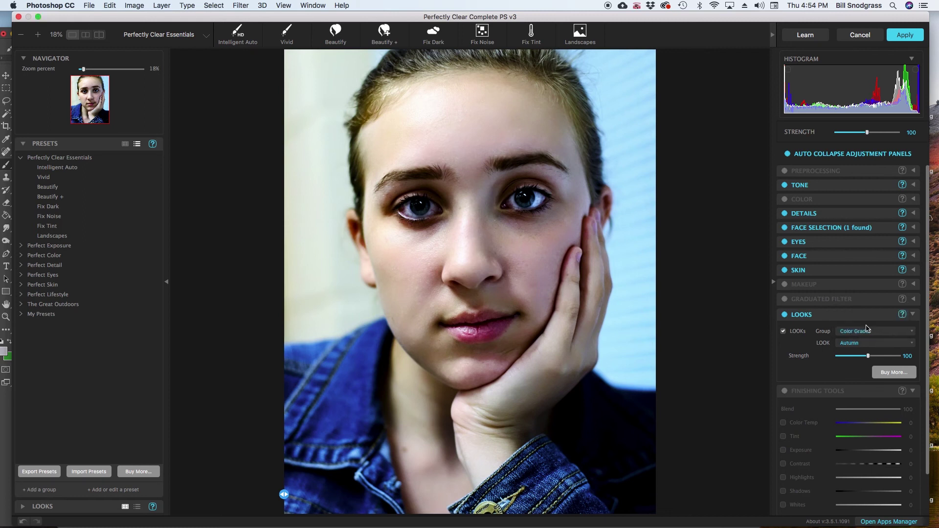
left_click(871, 343)
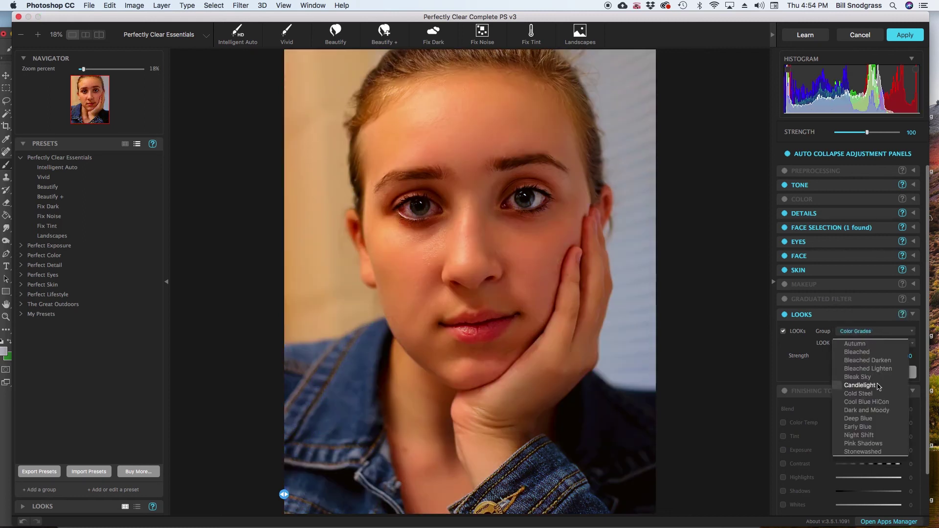
left_click(885, 427)
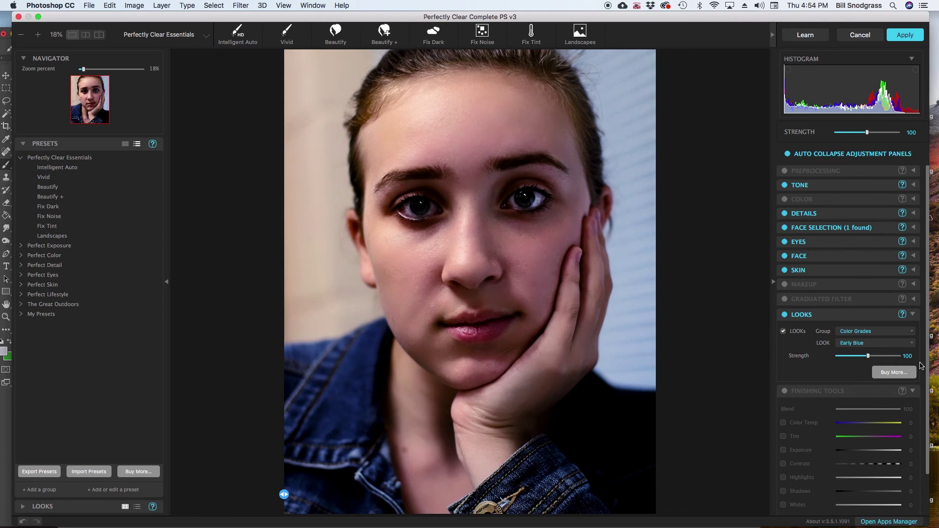
- Compare Cold Steel, Bleached, Bleak Sky and Cool Blue HiCon, then apply Deep Blue
left_click(884, 346)
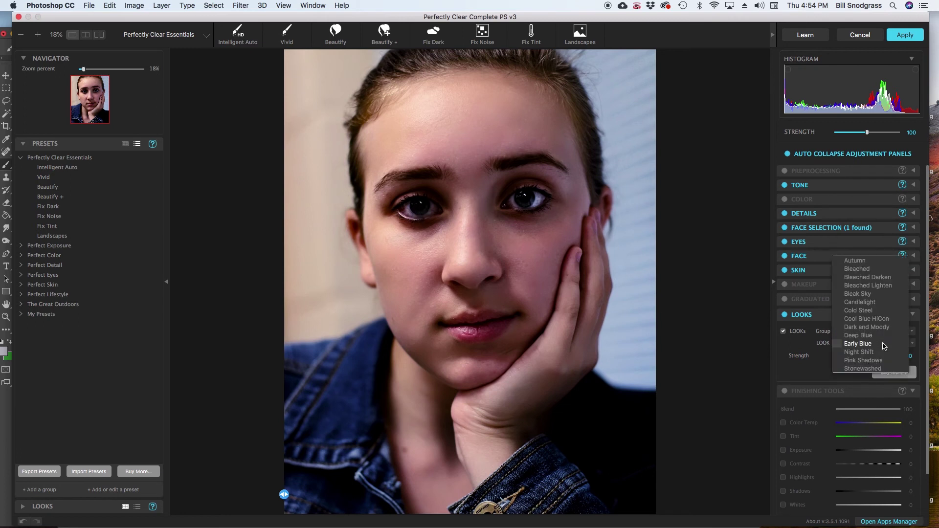
left_click(878, 314)
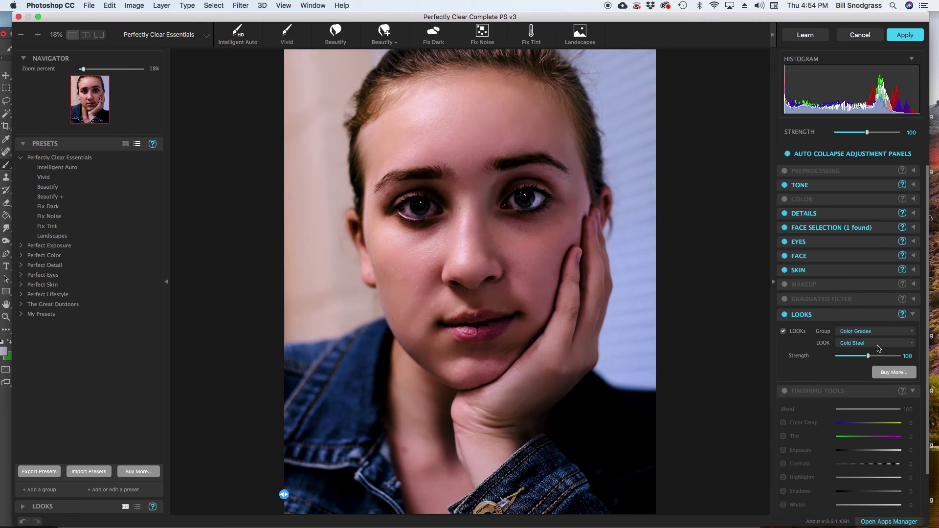
left_click(880, 348)
left_click(875, 307)
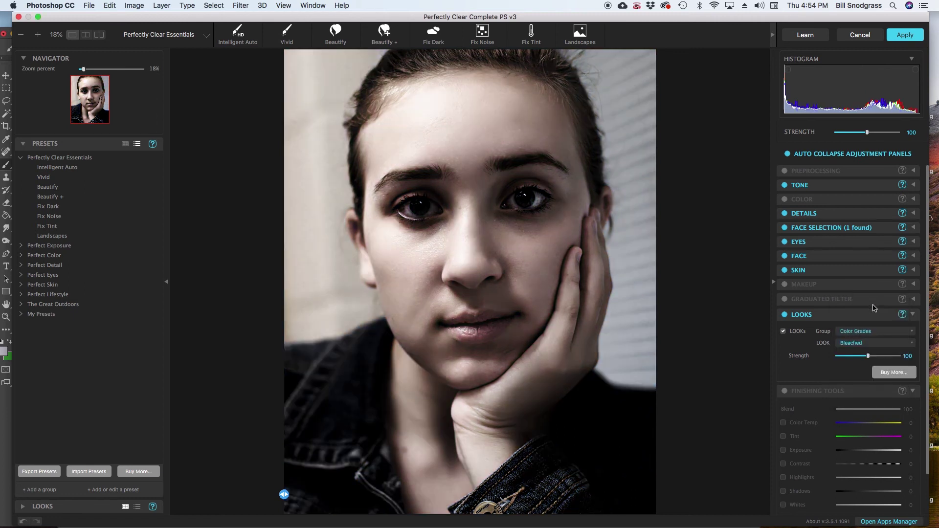
left_click(880, 347)
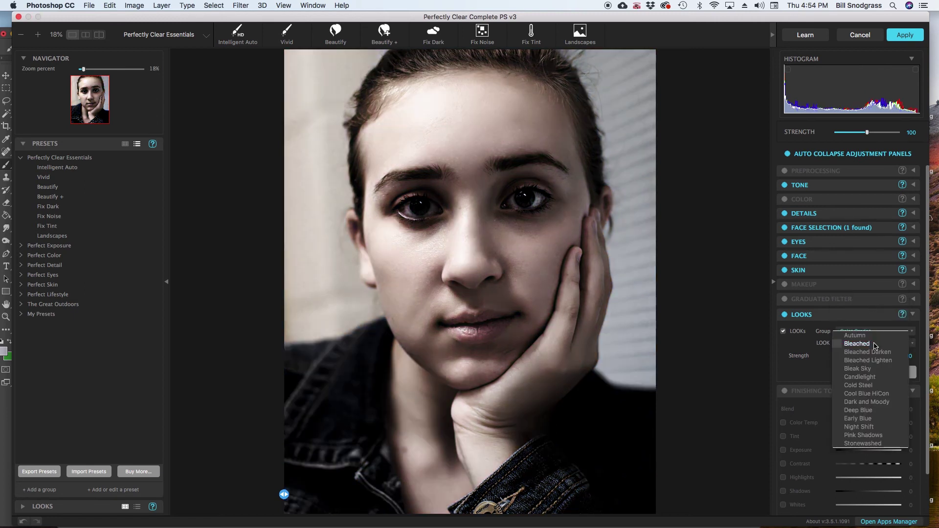
left_click(881, 371)
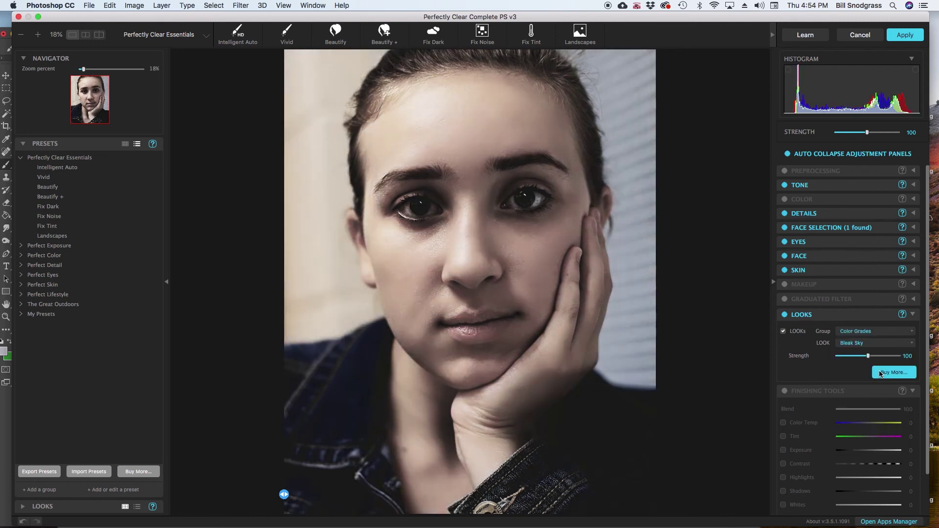
left_click(879, 344)
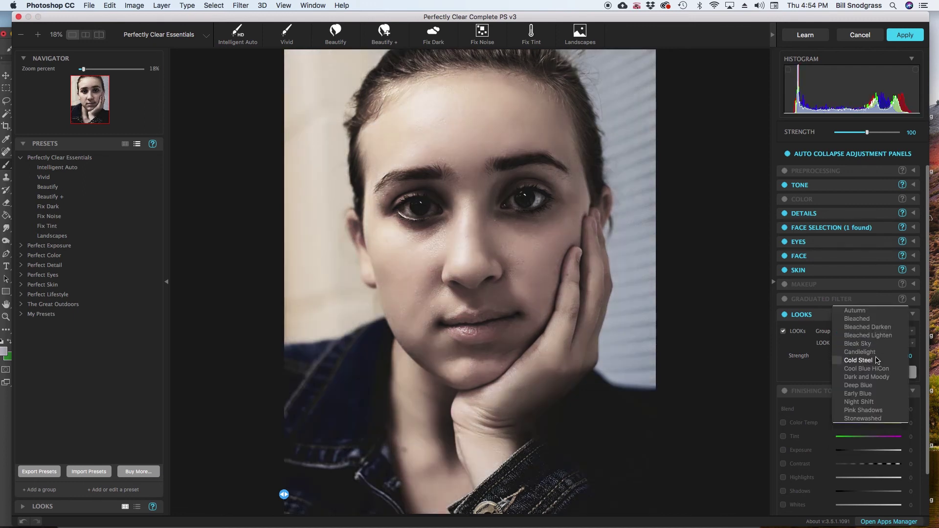
left_click(885, 369)
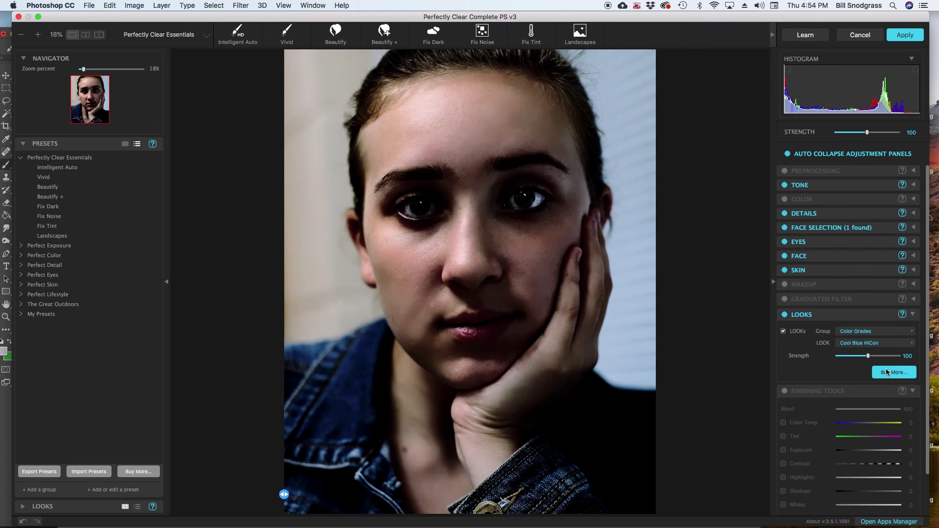
left_click(891, 347)
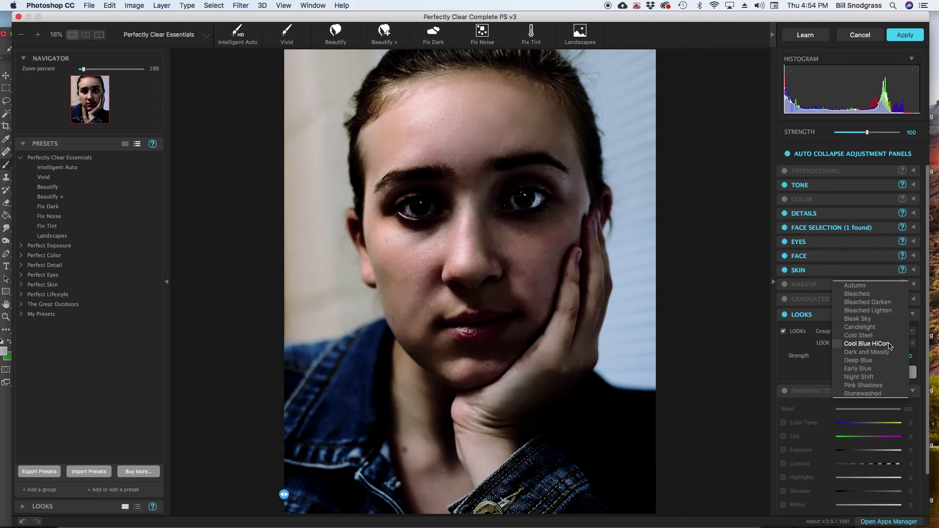
left_click(886, 359)
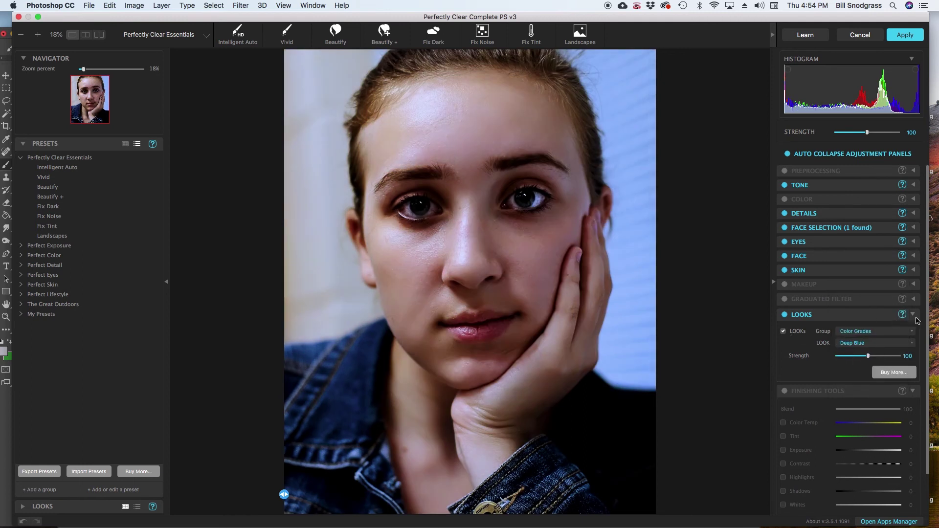
- Enable the Graduated Filter vignette and adjust its Shape, Feather and a slightly larger Size
left_click(914, 299)
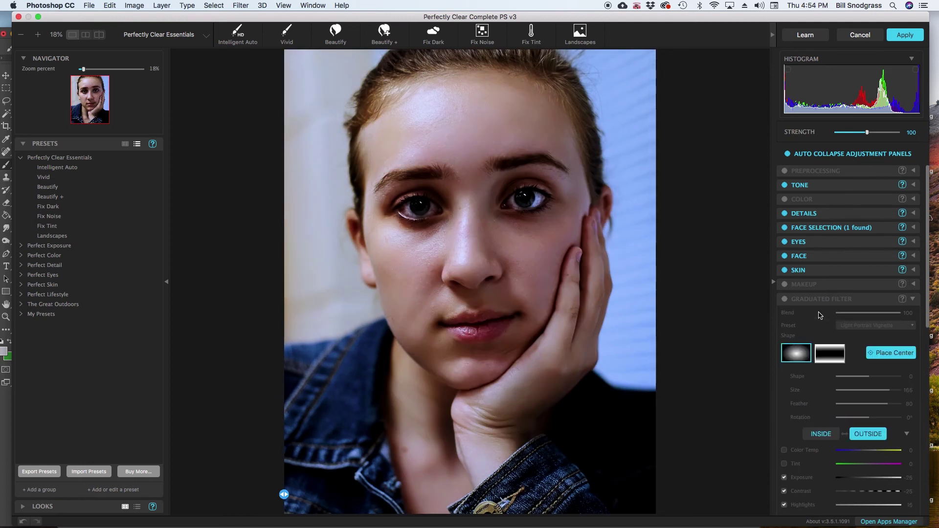
left_click(786, 300)
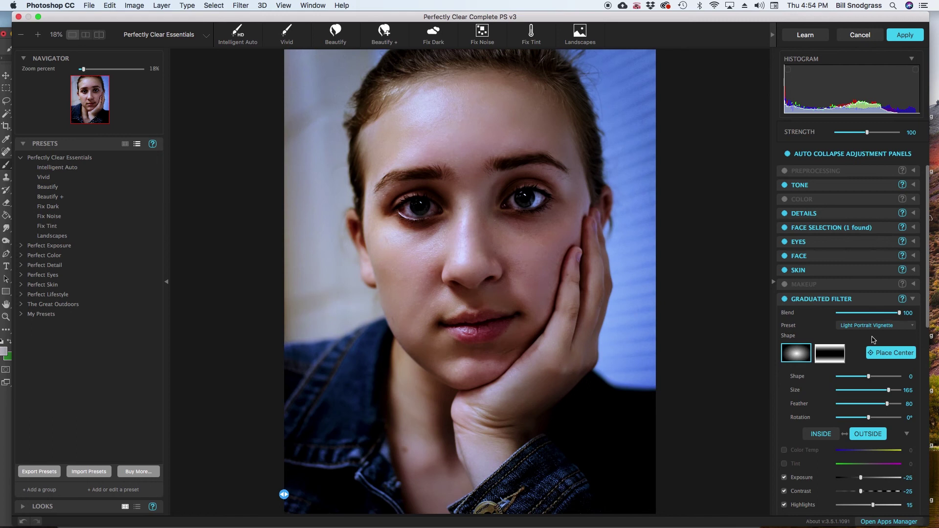
mouse_move(871, 379)
left_mouse_down()
mouse_move(839, 380)
mouse_move(854, 378)
left_mouse_up()
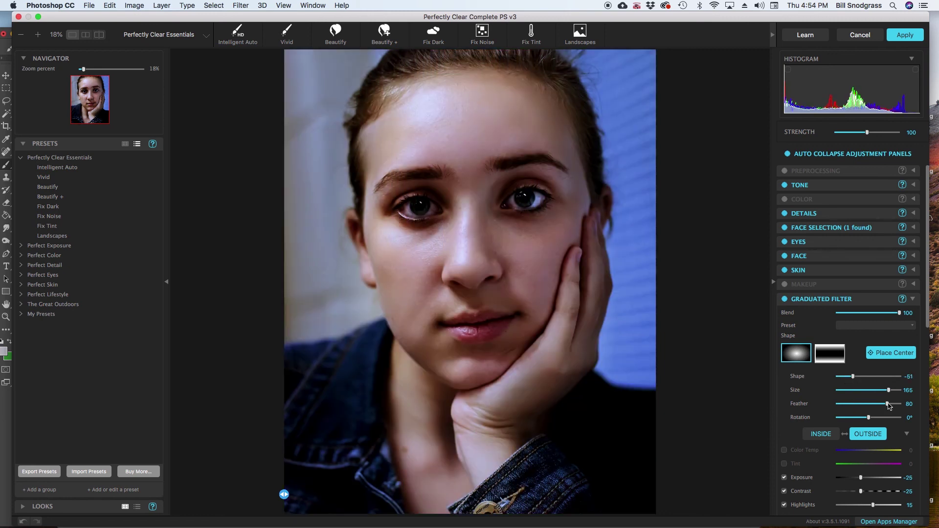
left_click_drag(889, 406, 870, 411)
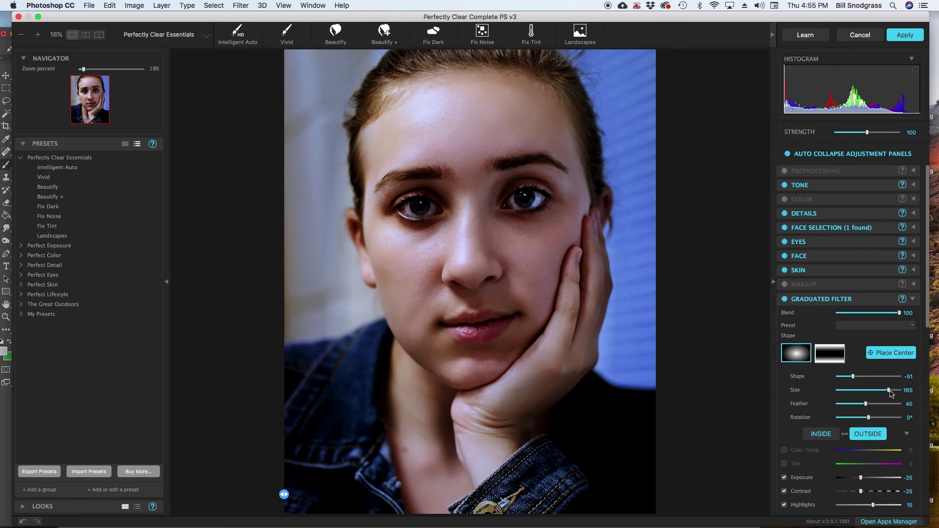
left_click_drag(890, 392, 891, 392)
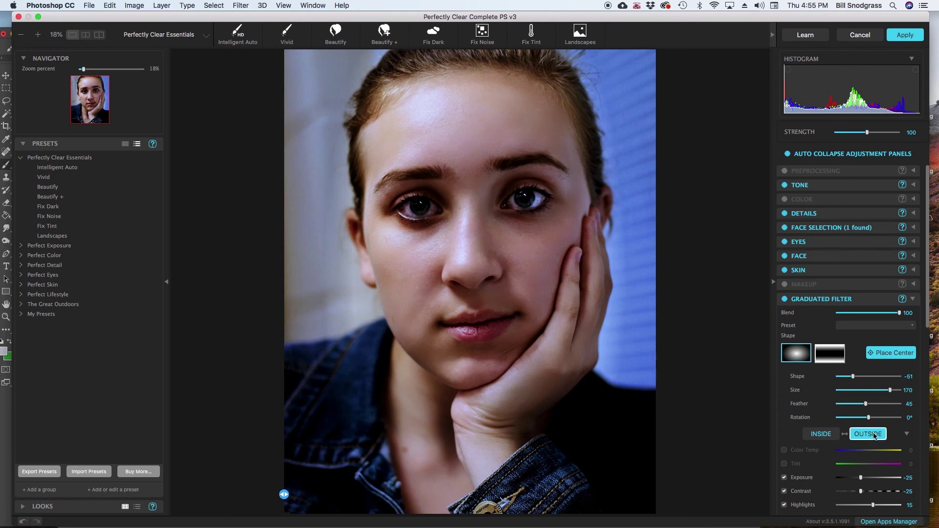
scroll(856, 372, "down", 5)
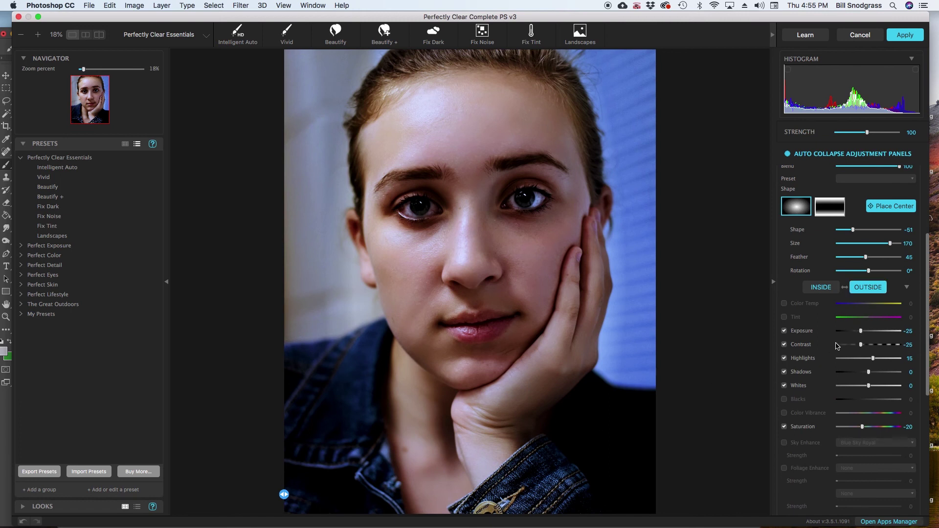
- Set the outside area to Exposure −46, Contrast 38, Shadows −97, Saturation −84 with wider feather
left_click_drag(861, 334, 855, 335)
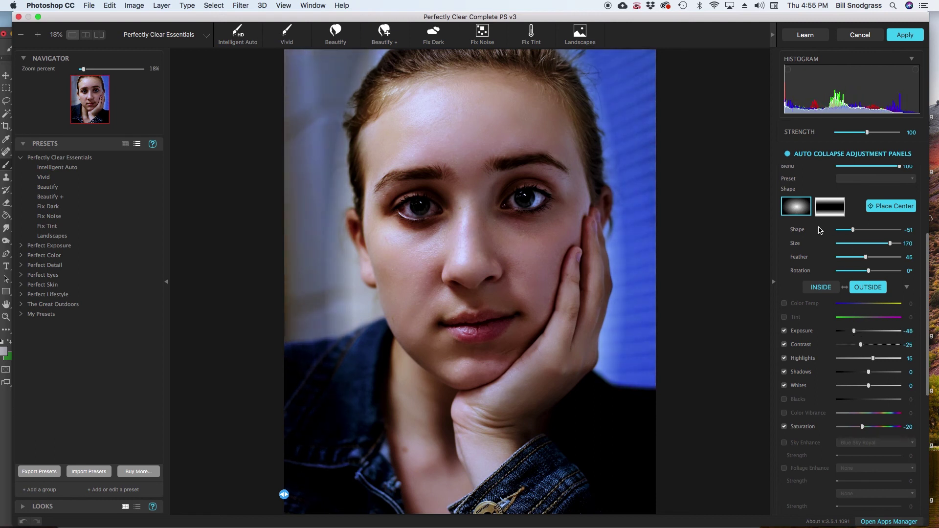
left_click_drag(853, 230, 855, 231)
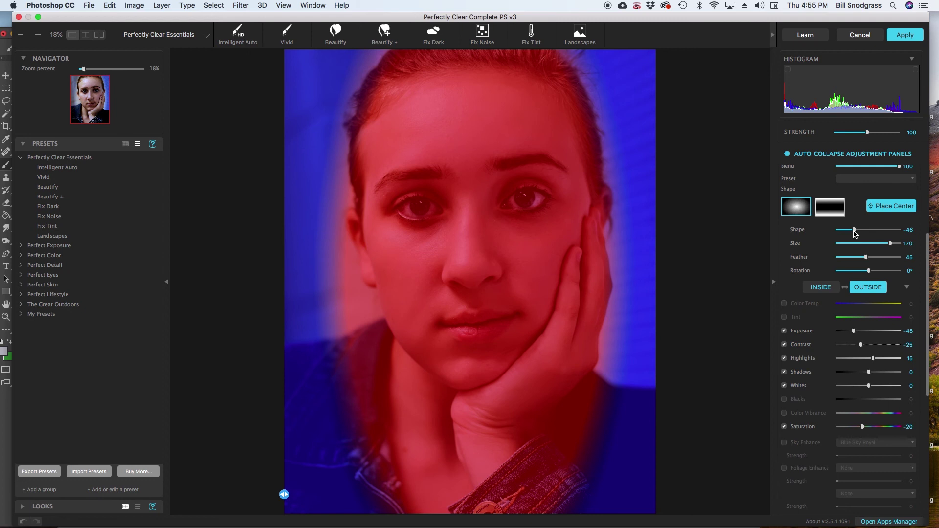
left_click_drag(854, 234, 853, 233)
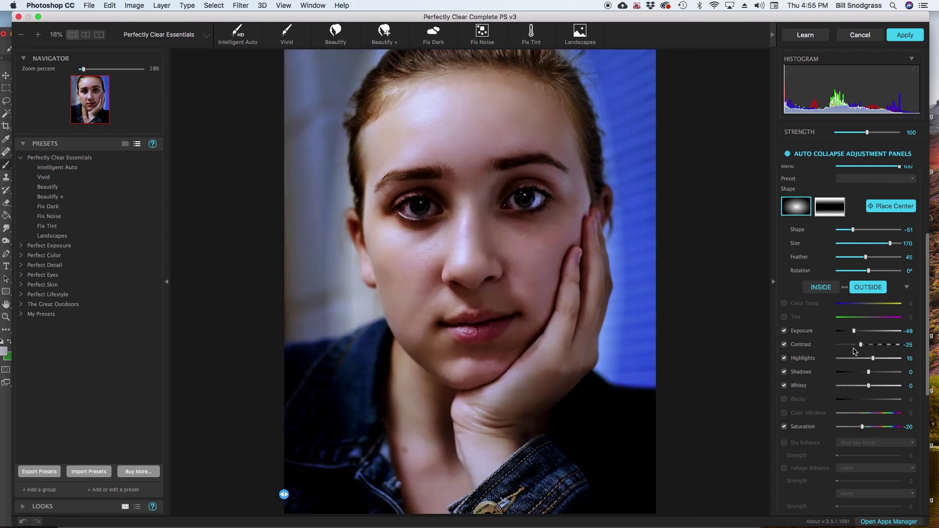
left_click_drag(855, 333, 852, 333)
left_click_drag(847, 332, 847, 331)
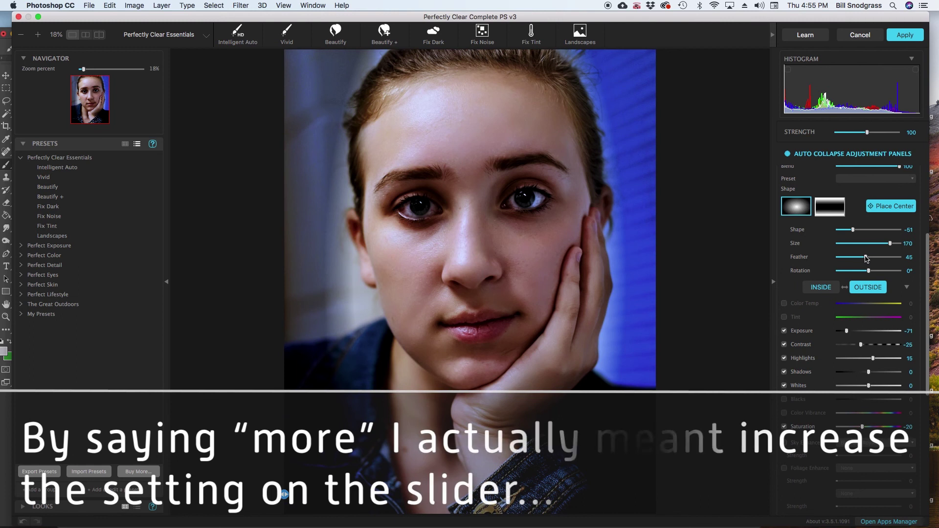
left_click_drag(866, 259, 893, 243)
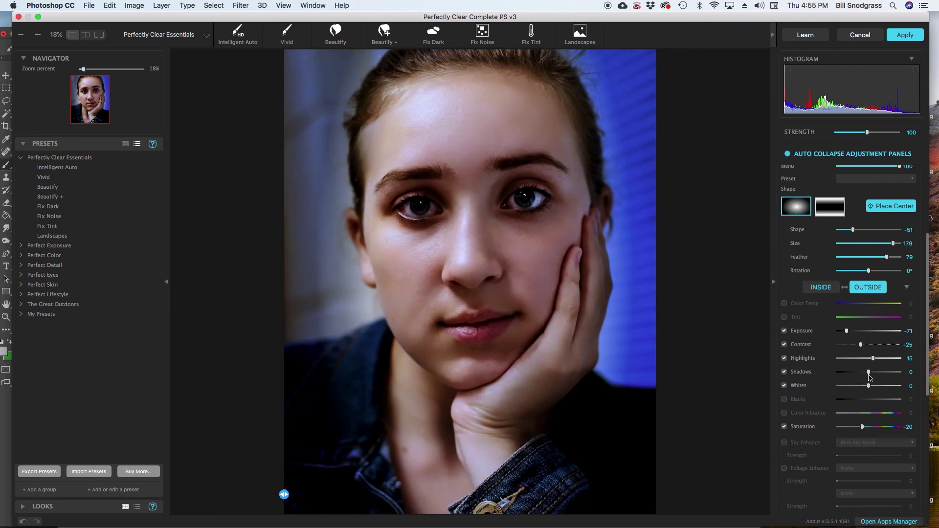
left_click_drag(869, 373, 840, 373)
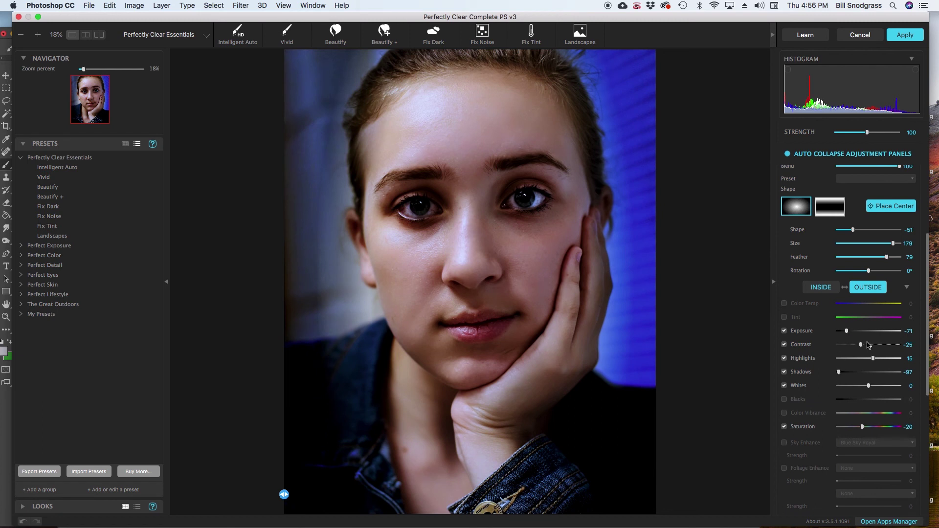
left_click_drag(862, 346, 881, 346)
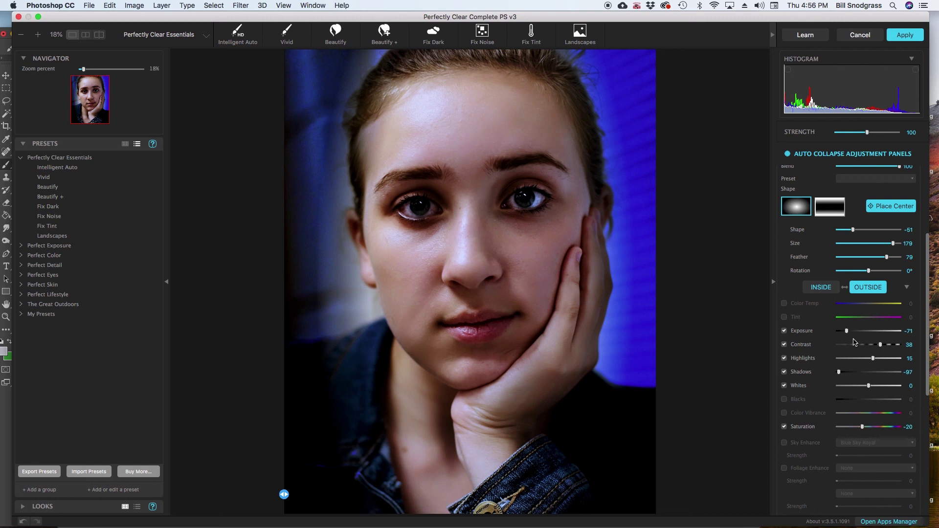
left_click_drag(849, 333, 856, 332)
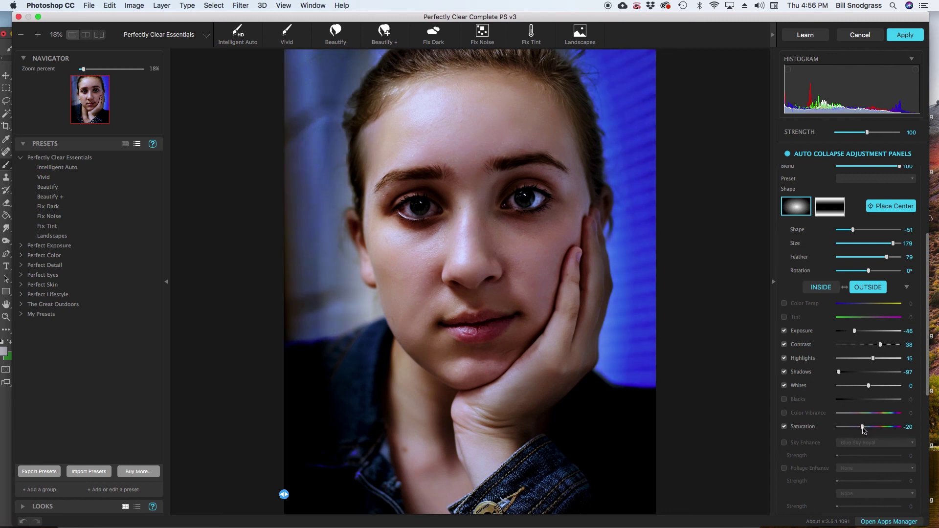
left_click_drag(864, 430, 843, 427)
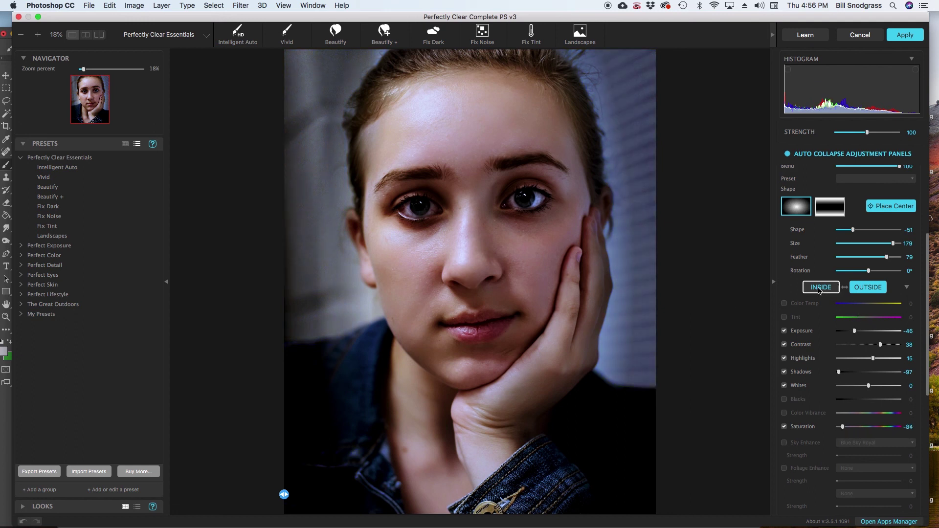
left_click(818, 289)
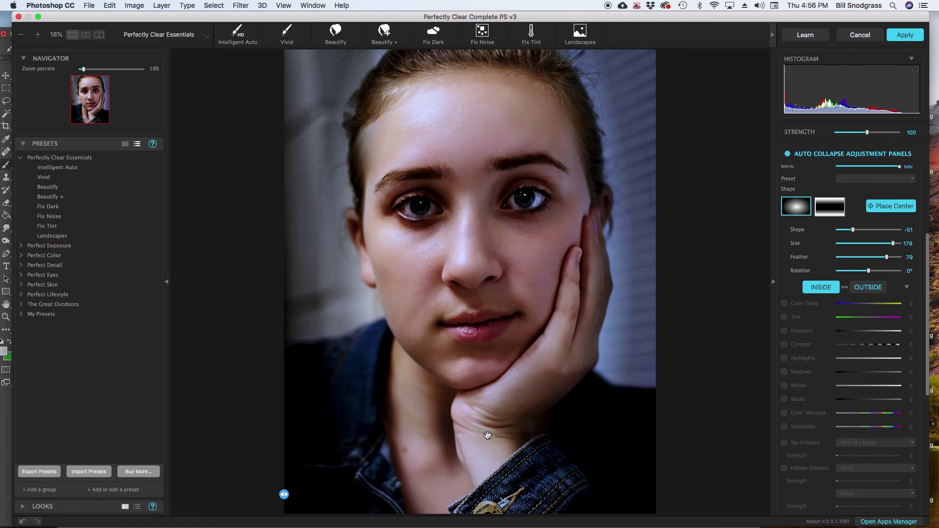
- Return to the OUTSIDE adjustments and apply the Perfectly Clear edits to the portrait
left_click(871, 289)
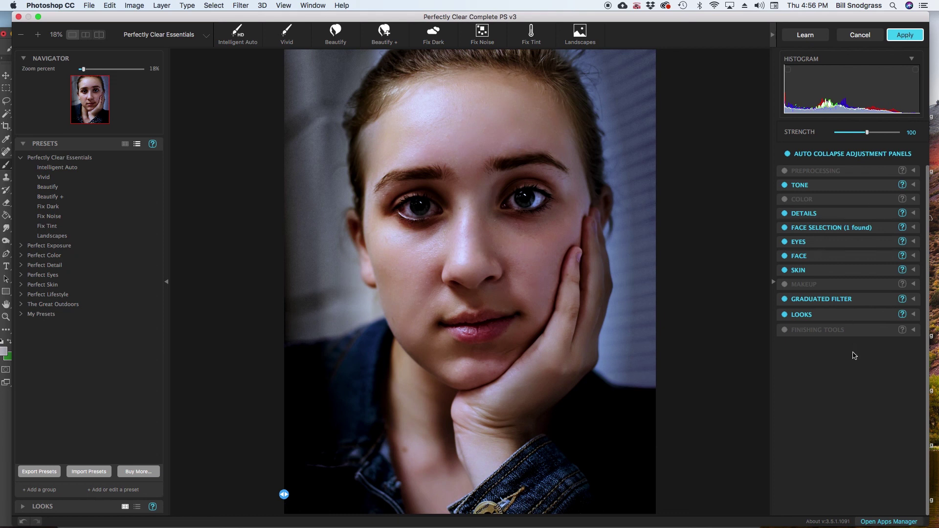
key("Return")
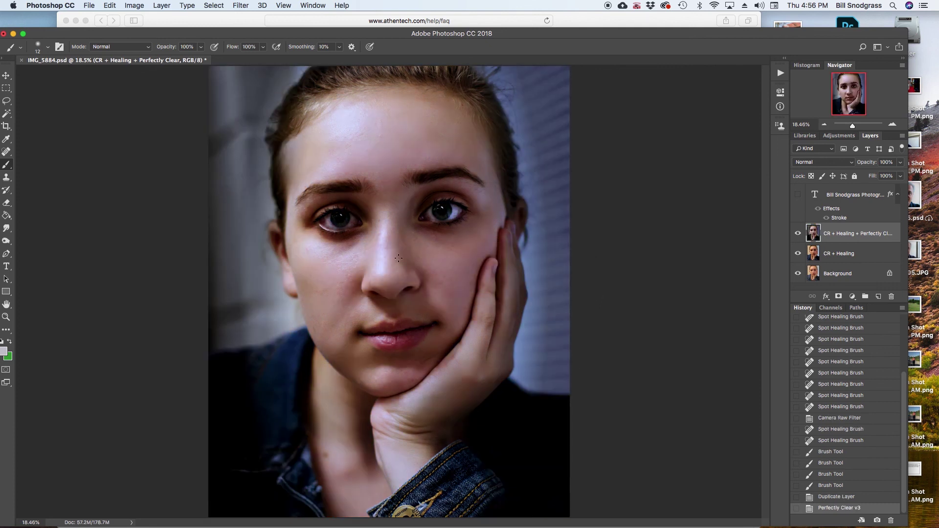
- Hide the Perfectly Clear and CR + Healing layers to compare the edit against the original portrait
left_click(798, 234)
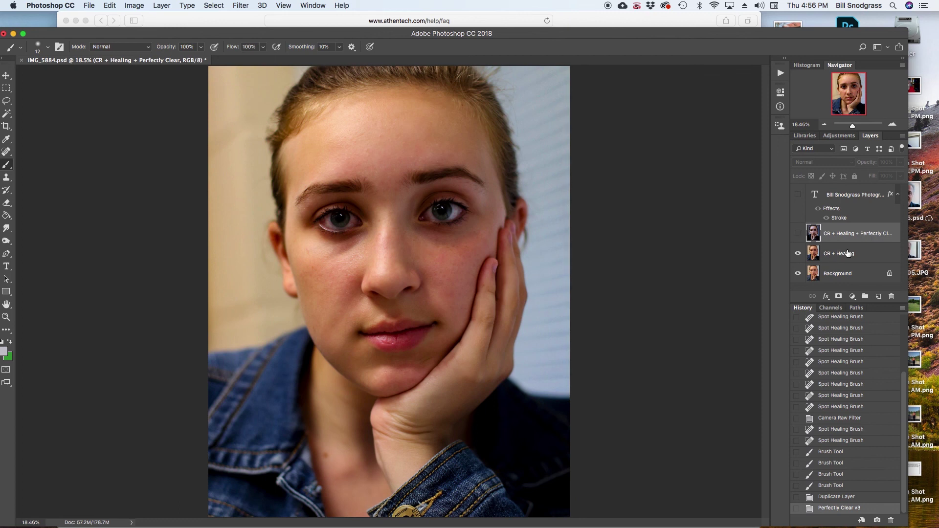
left_click(799, 254)
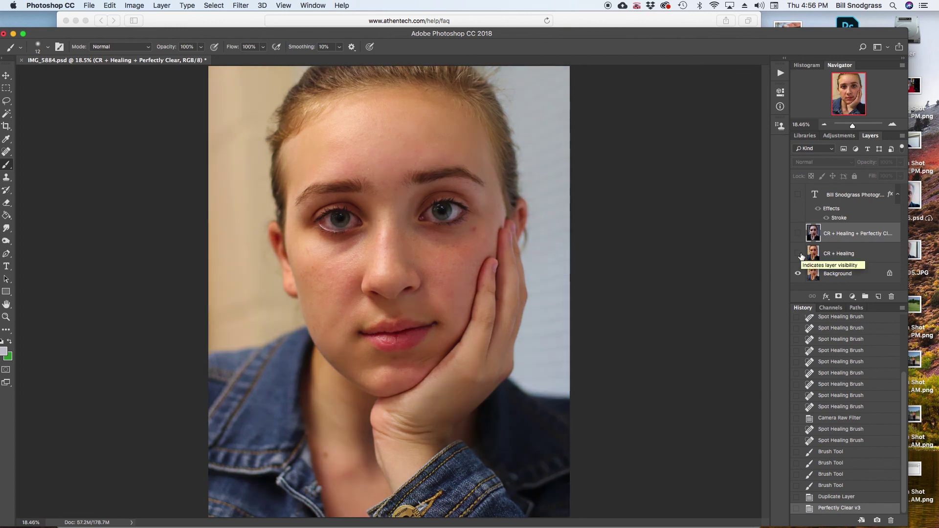
left_click(799, 254)
left_click(801, 255)
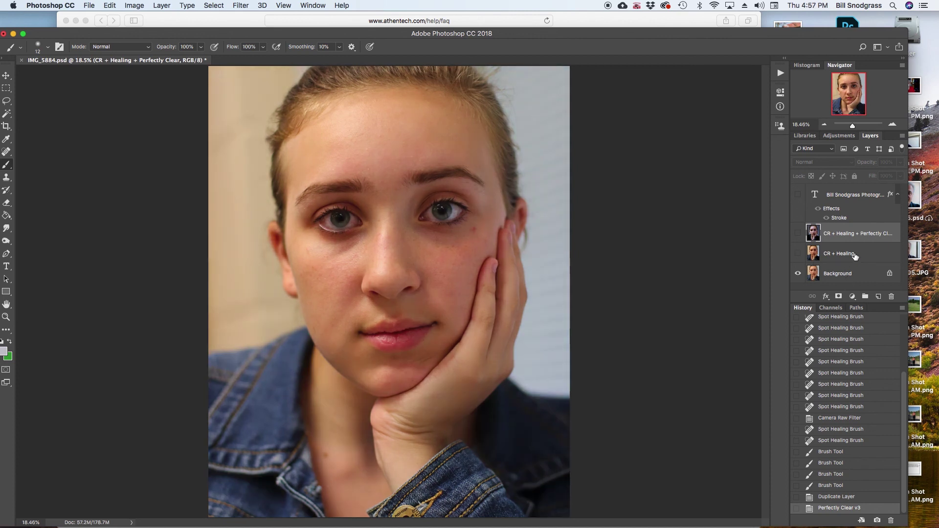
- Turn the CR + Healing, Perfectly Clear and photographer watermark text layers back on
left_click(799, 254)
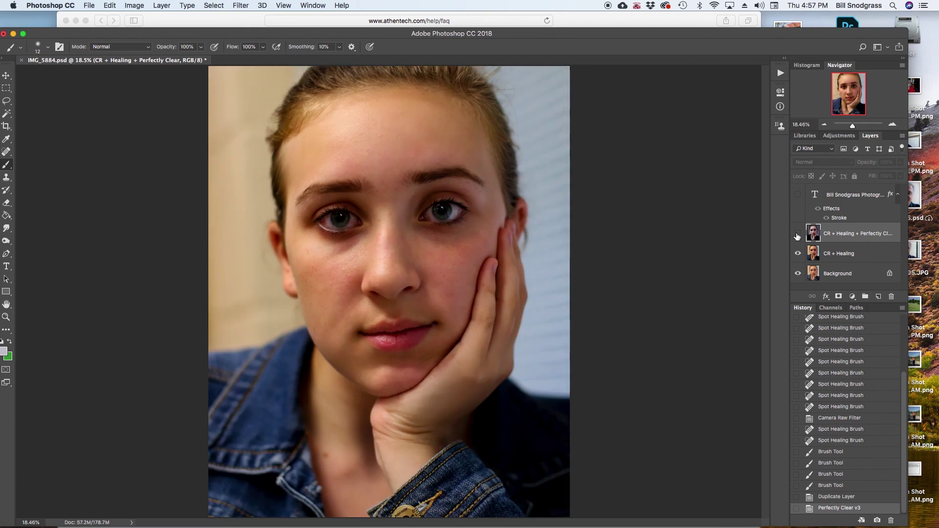
left_click(798, 235)
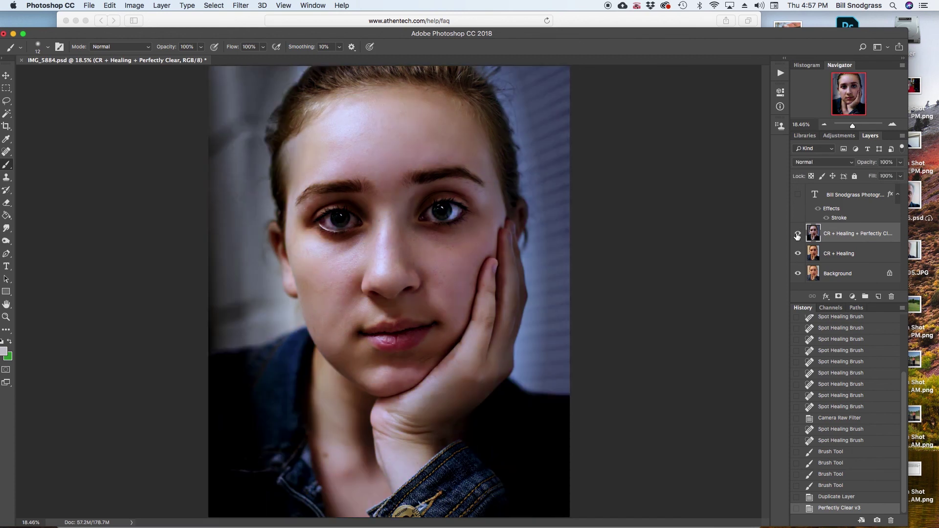
left_click(799, 195)
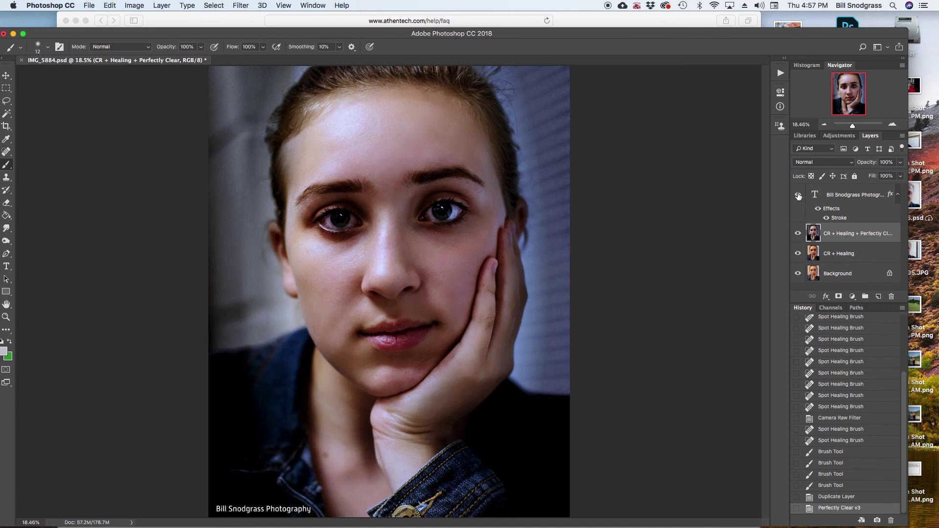